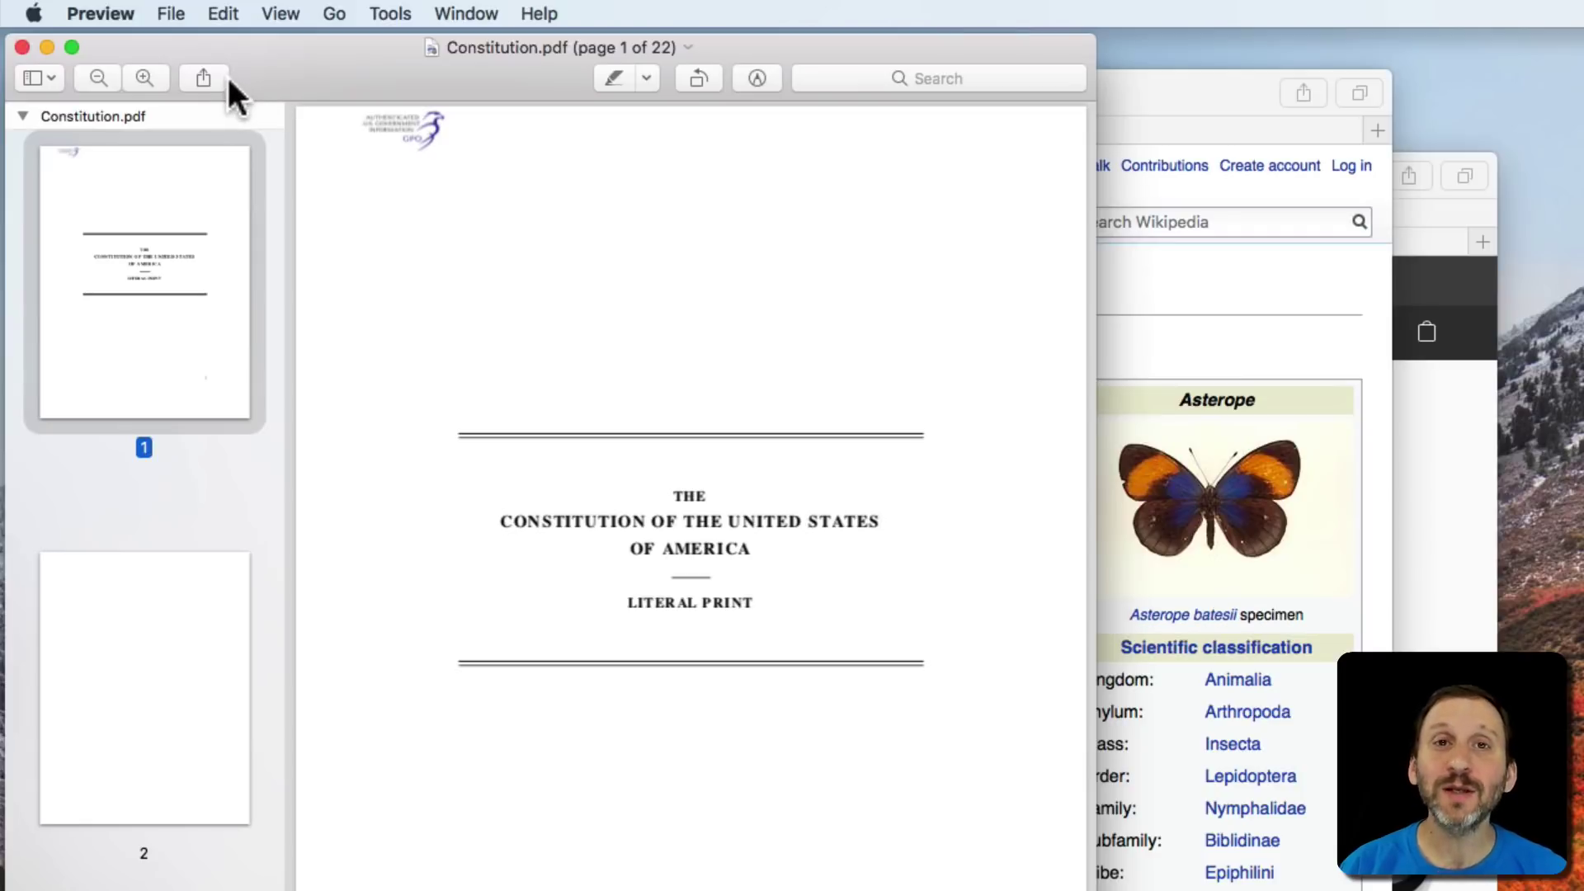
With Constitution.pdf open, show the Preview menu's hide and quit options.
{"action": "left_click", "coordinate": [103, 13]}
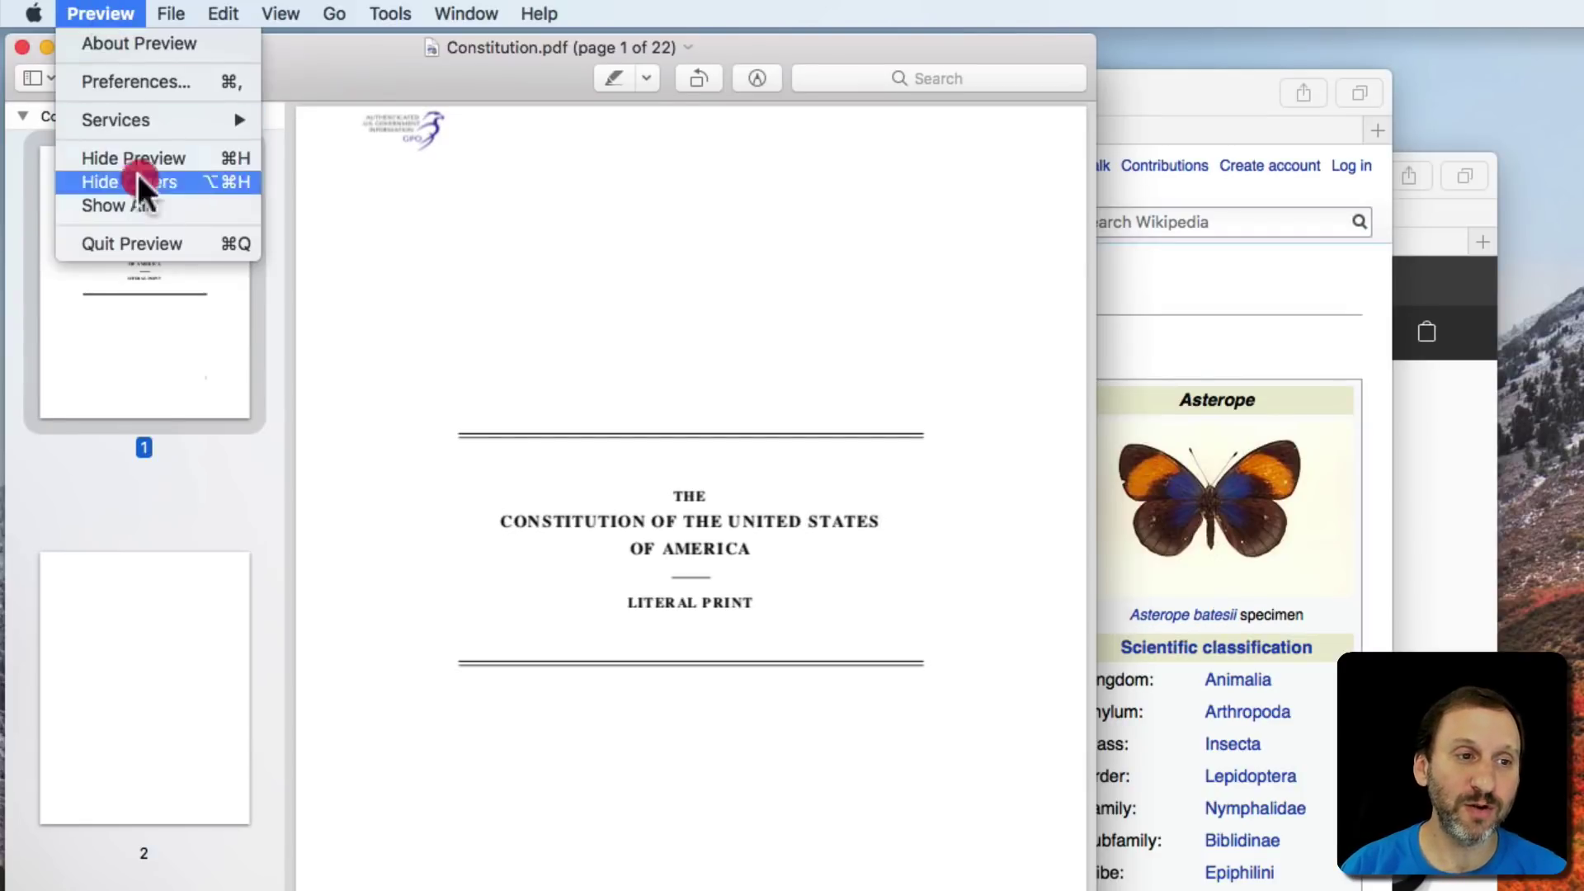
Quit Preview and relaunch it from Spotlight ('pre') so Constitution.pdf reopens.
{"action": "left_click", "coordinate": [147, 237]}
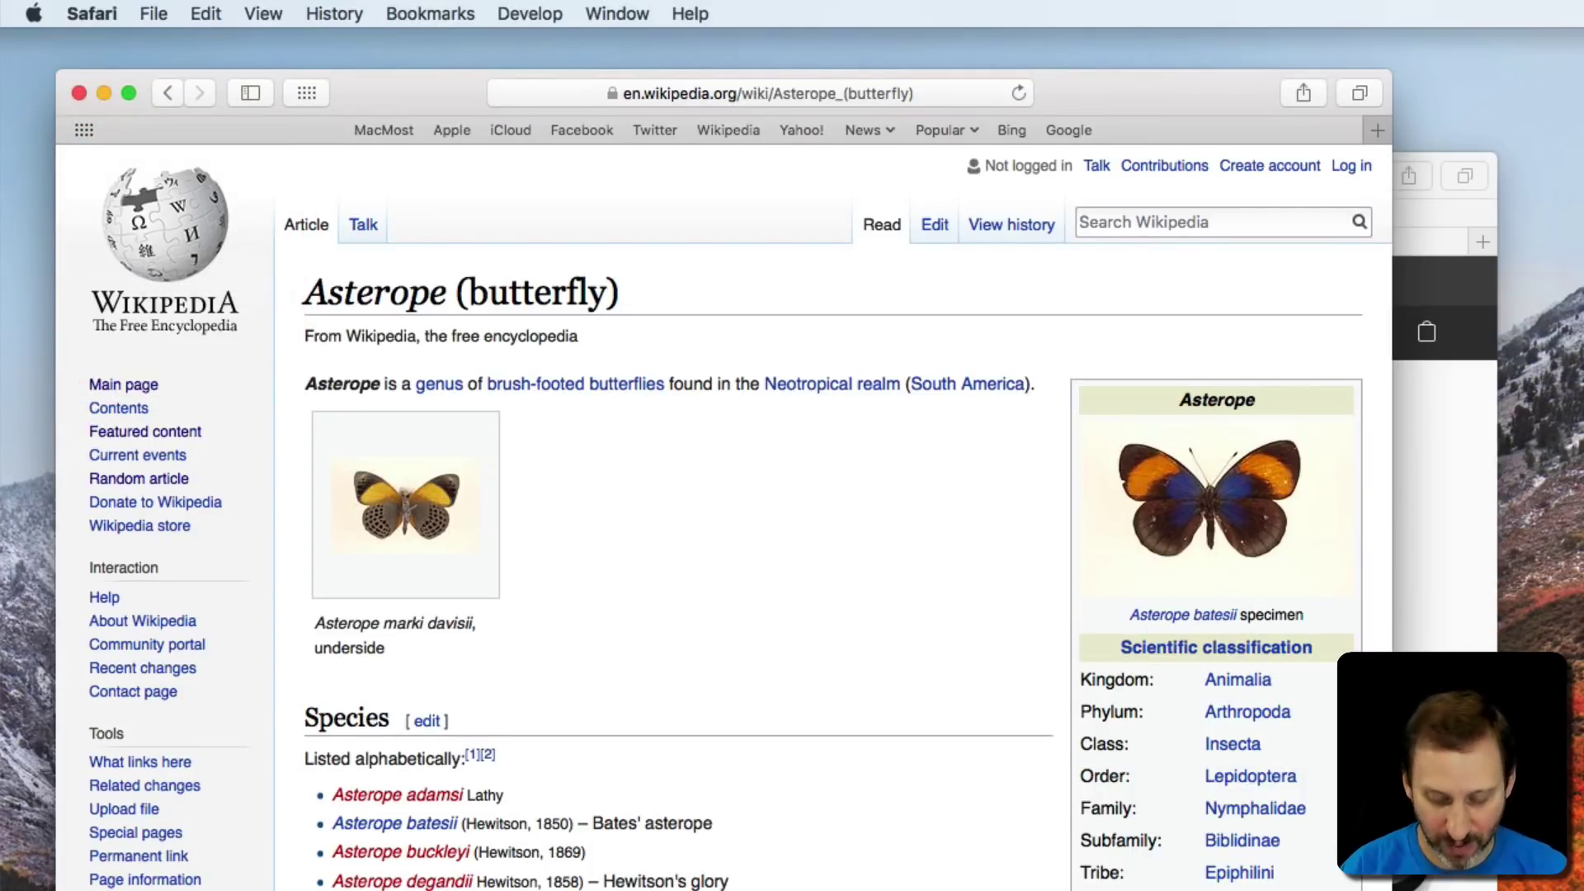
{"action": "key", "text": "super+space"}
{"action": "type", "text": "pre"}
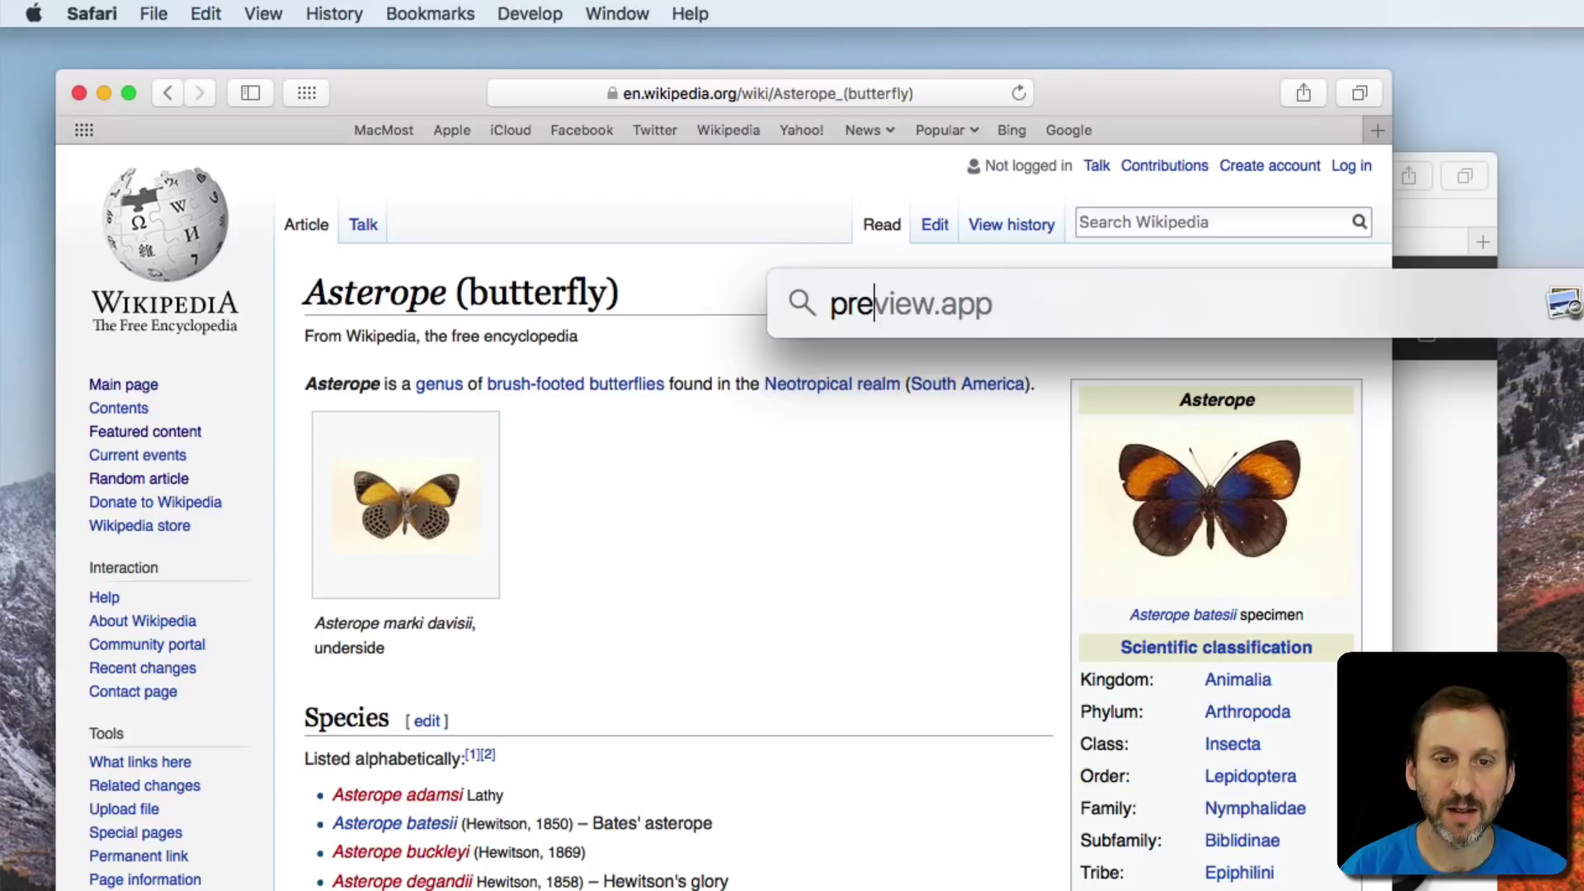
{"action": "key", "text": "Return"}
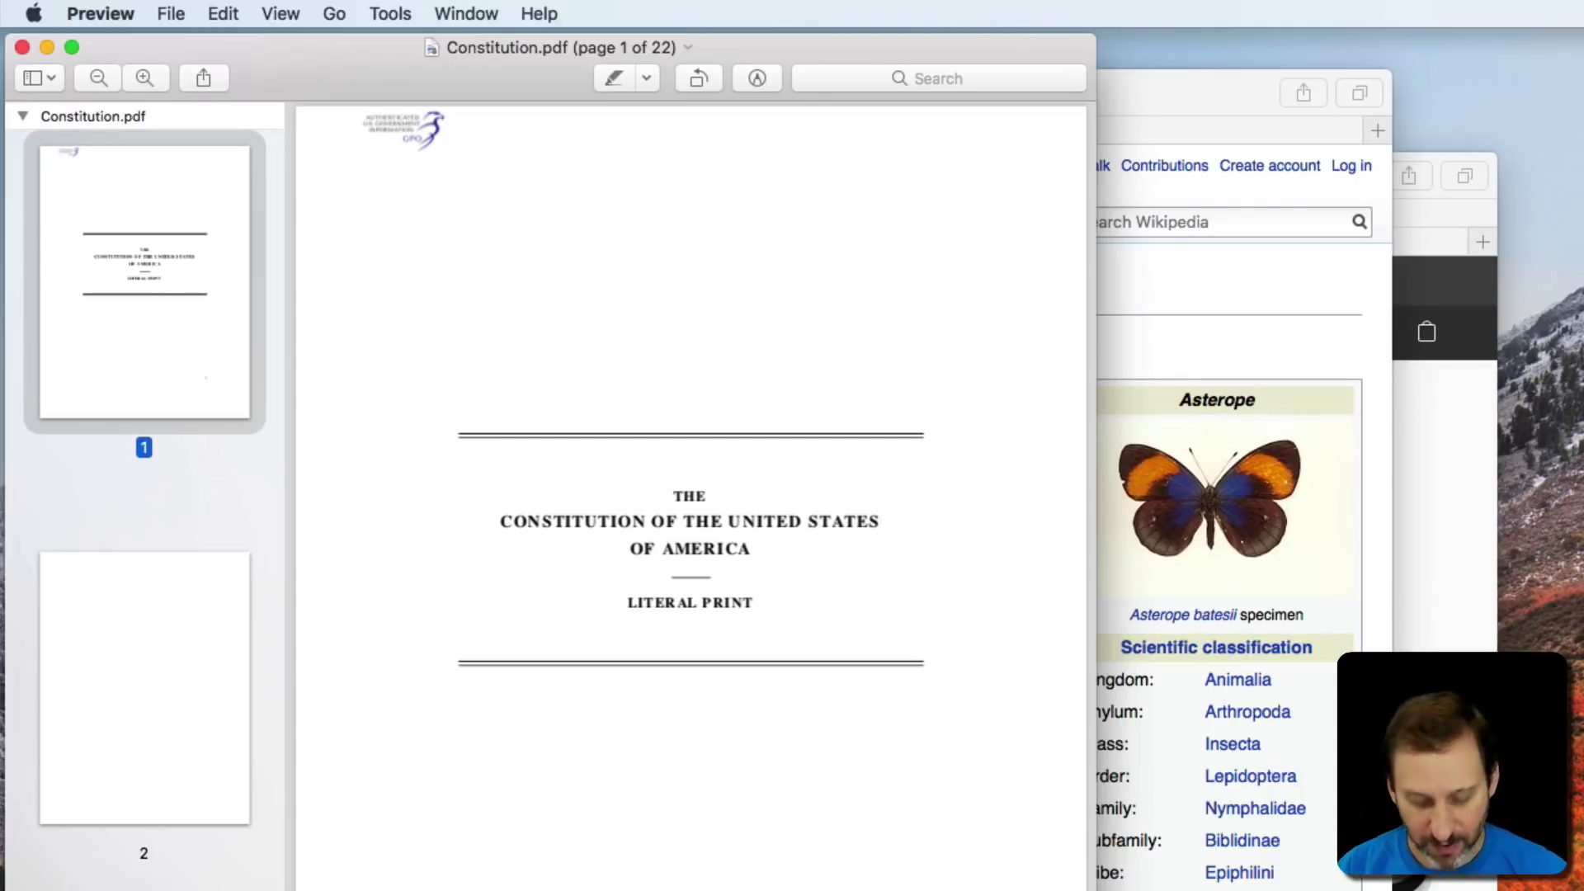
Put Preview away and review Safari's two windows, including the MacMost and Apple tabs.
{"action": "key", "text": "super+h"}
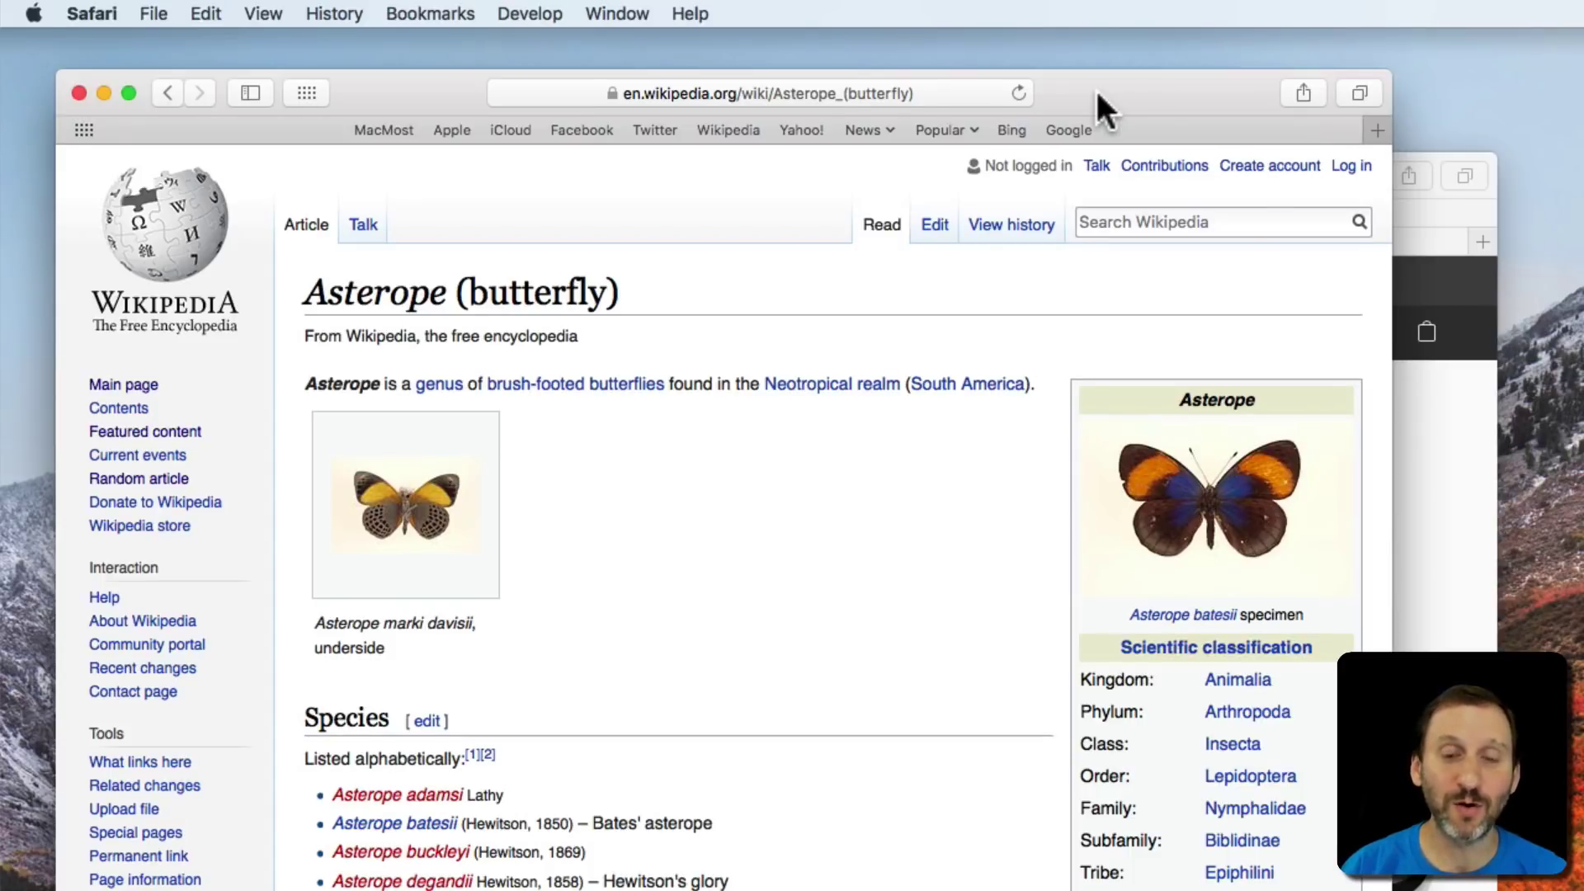
{"action": "left_click", "coordinate": [1462, 465]}
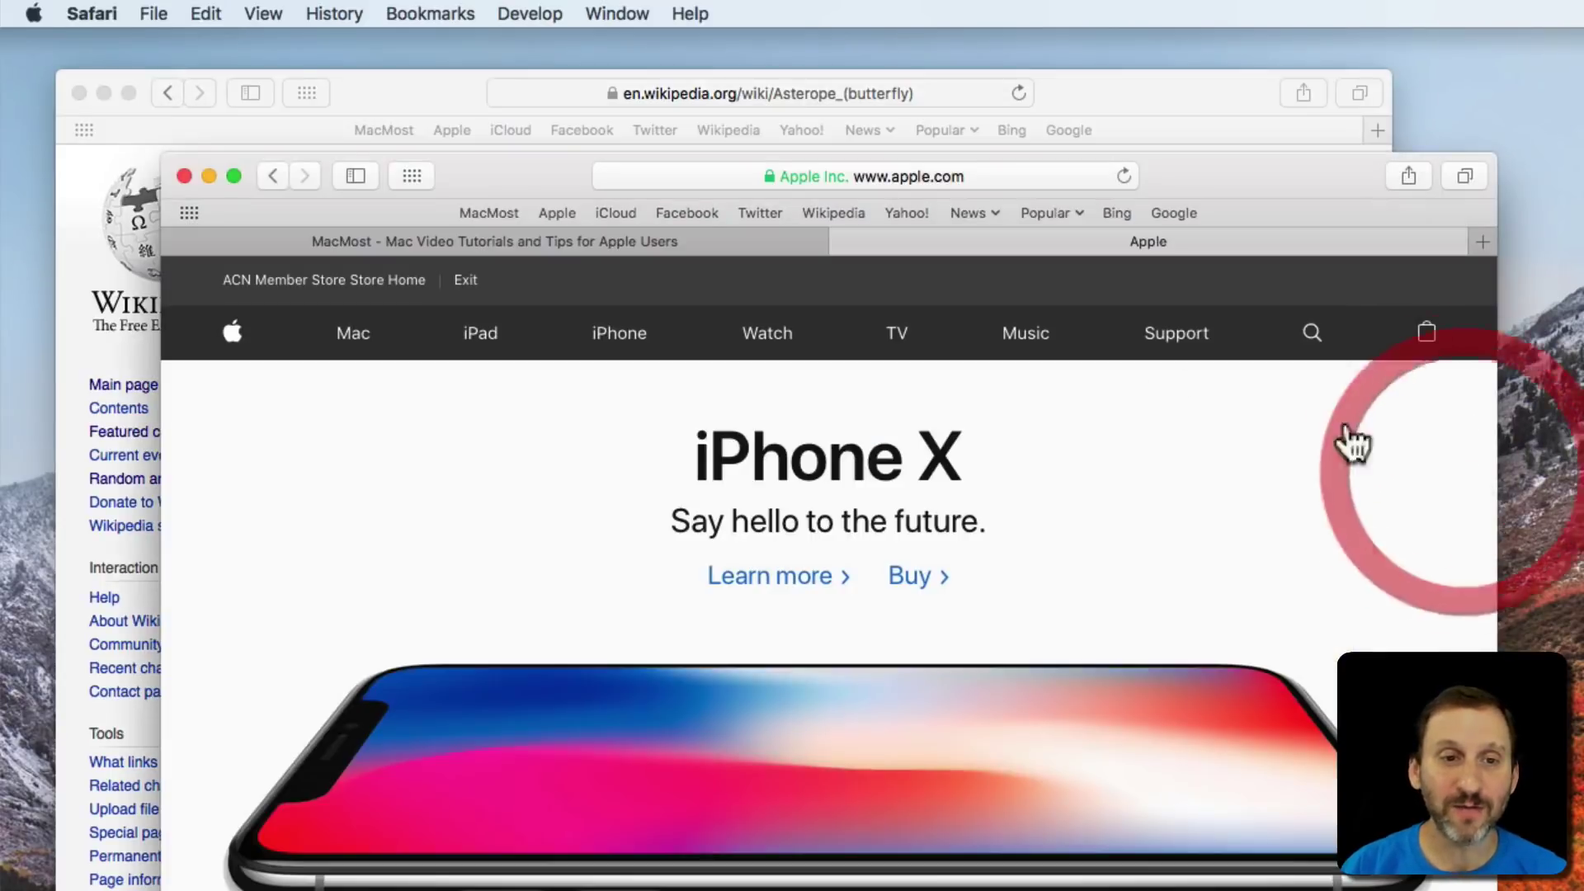
{"action": "left_click", "coordinate": [793, 241]}
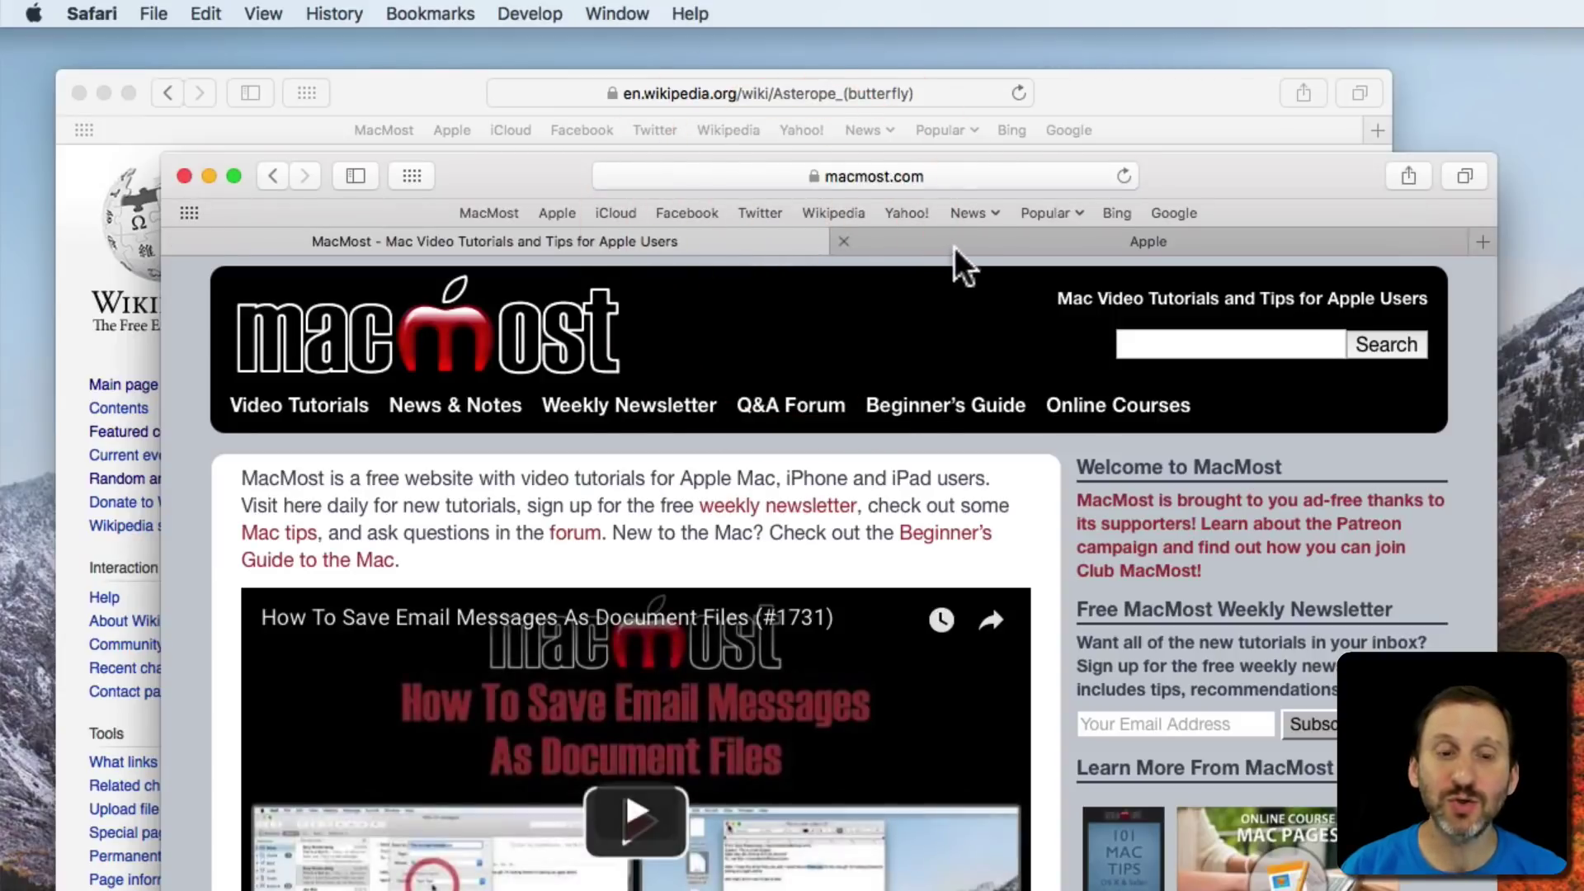
{"action": "left_click", "coordinate": [957, 244]}
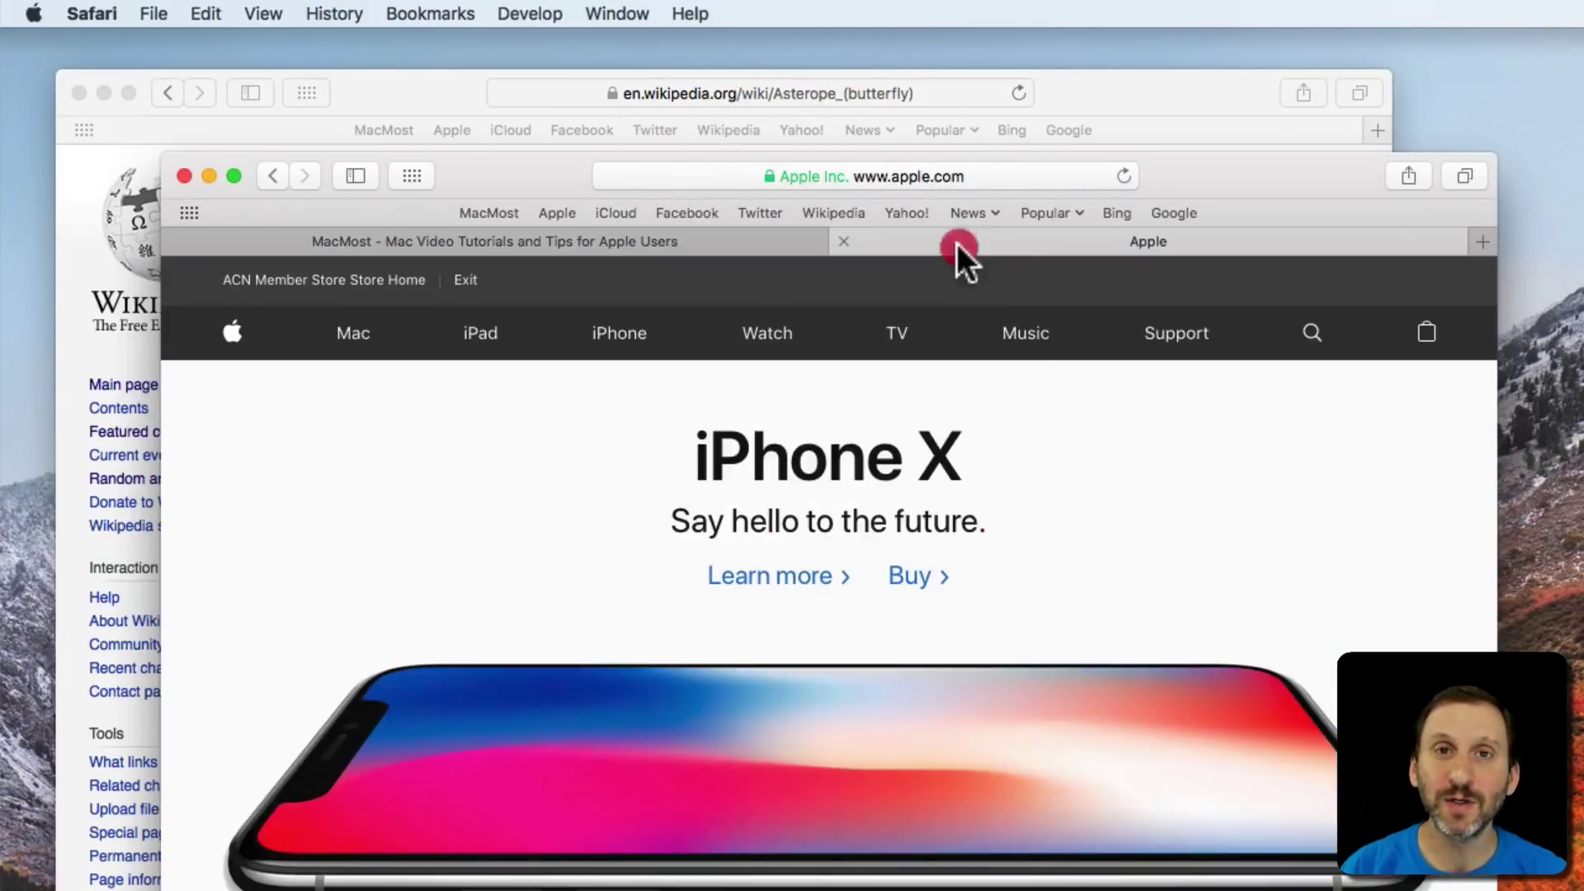
{"action": "left_click", "coordinate": [421, 101]}
Quit Safari and confirm the apple.com and Wikipedia windows come back restored.
{"action": "left_click", "coordinate": [93, 13]}
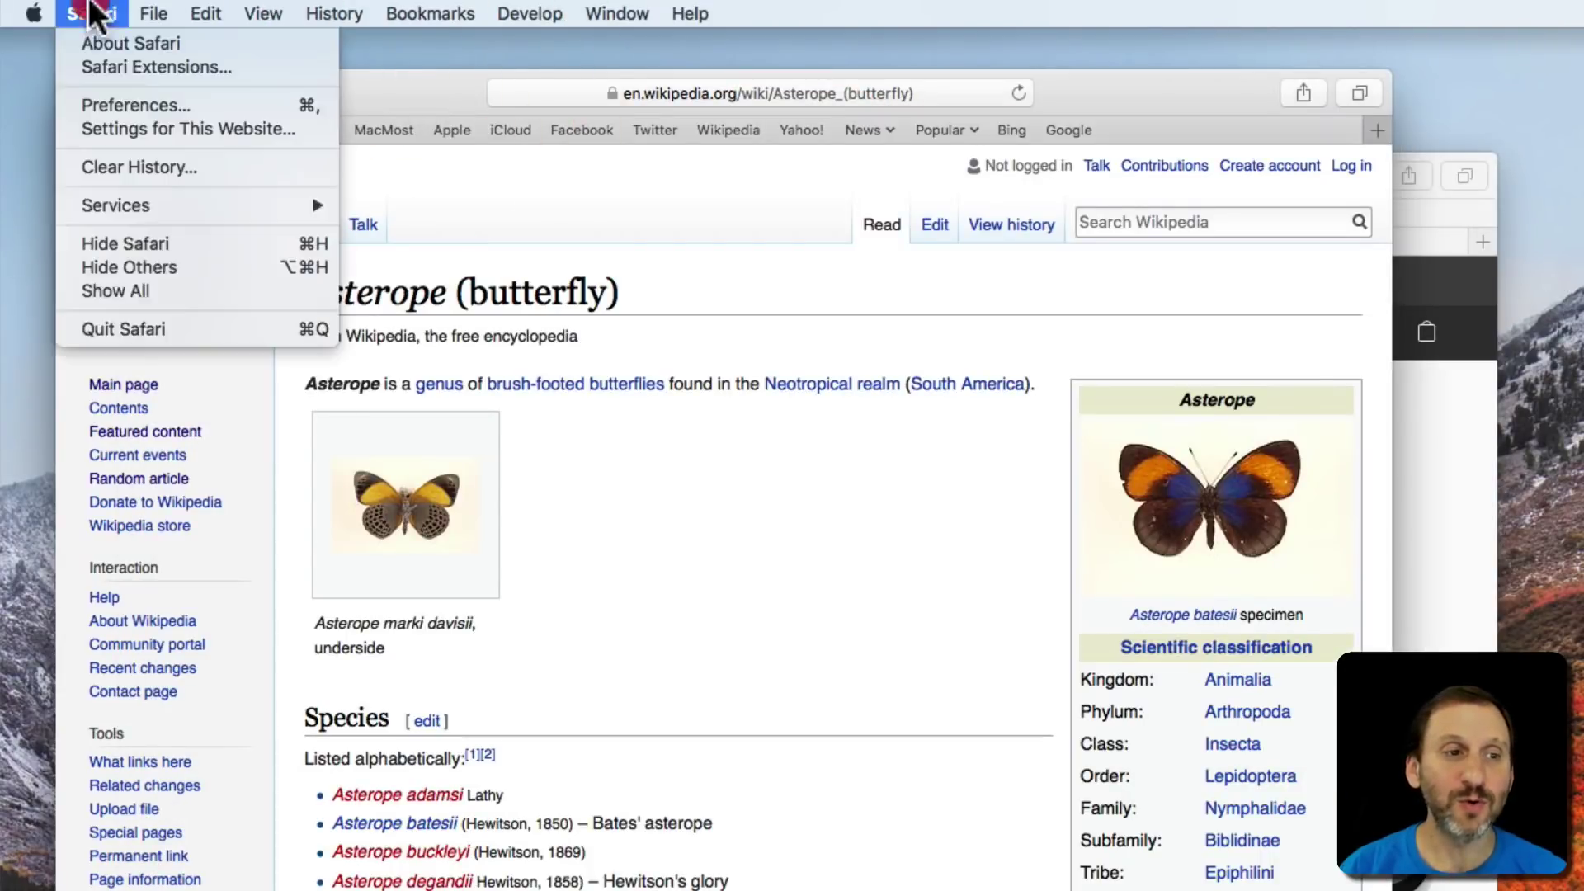
{"action": "left_click", "coordinate": [165, 330]}
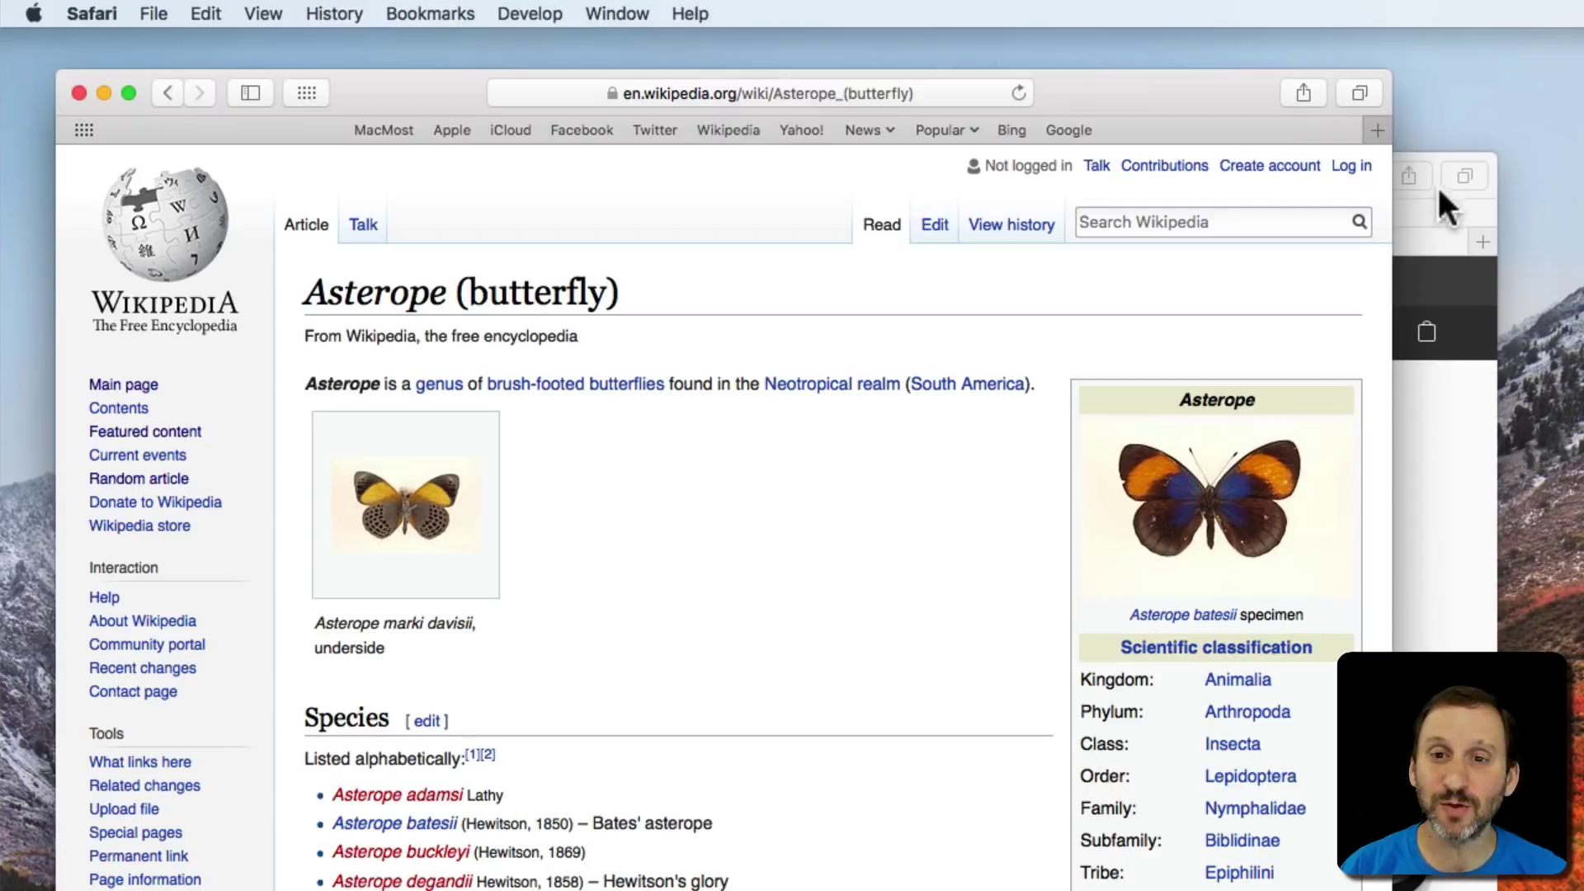
{"action": "left_click", "coordinate": [1435, 188]}
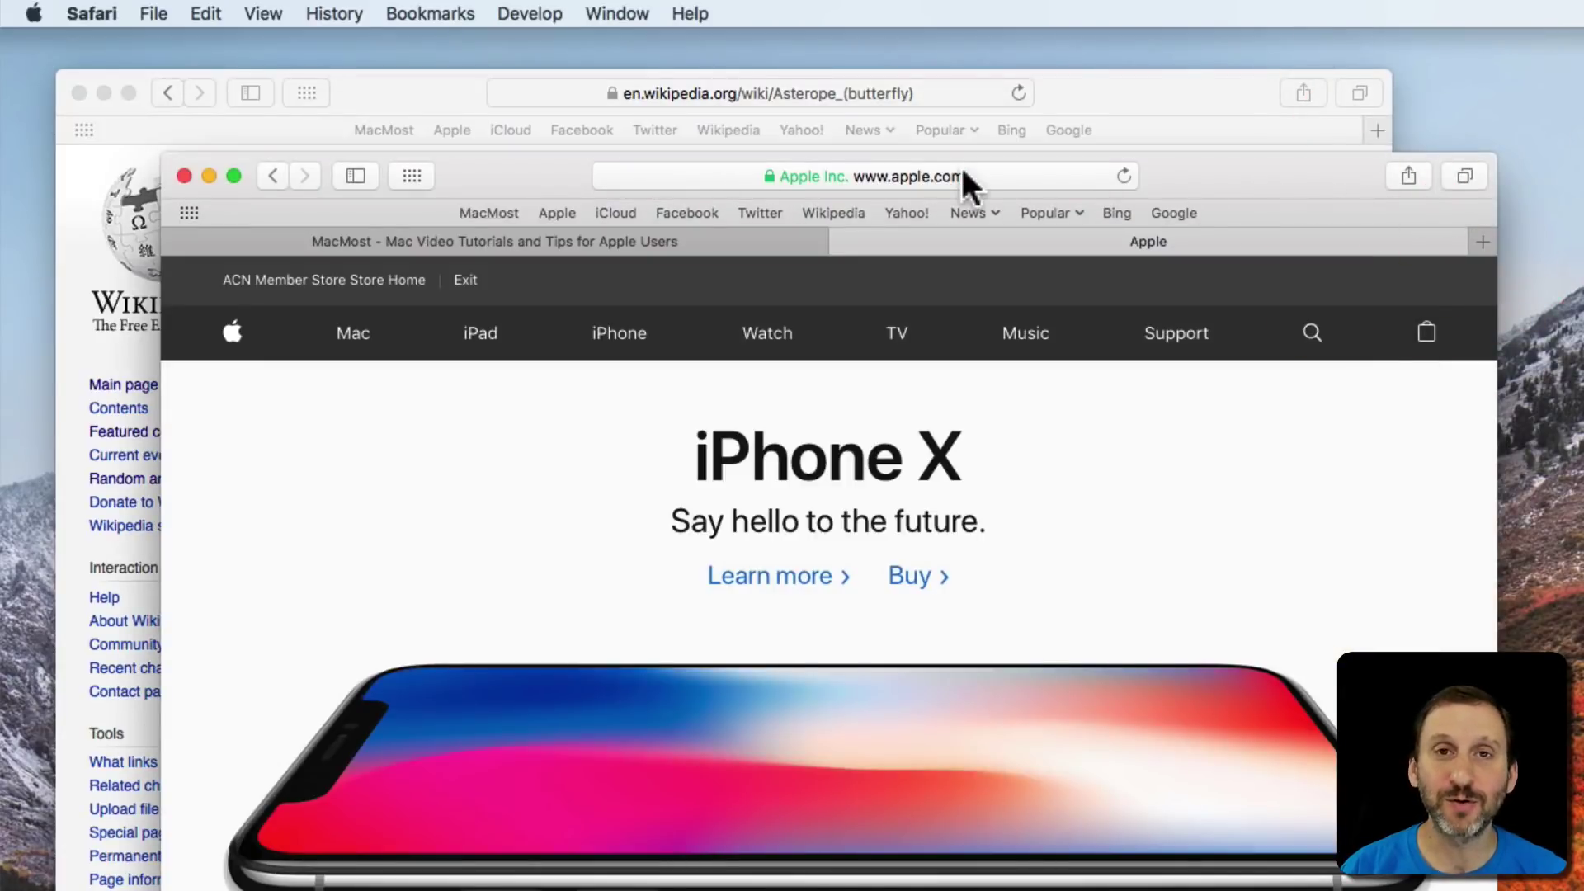
{"action": "left_click", "coordinate": [409, 90]}
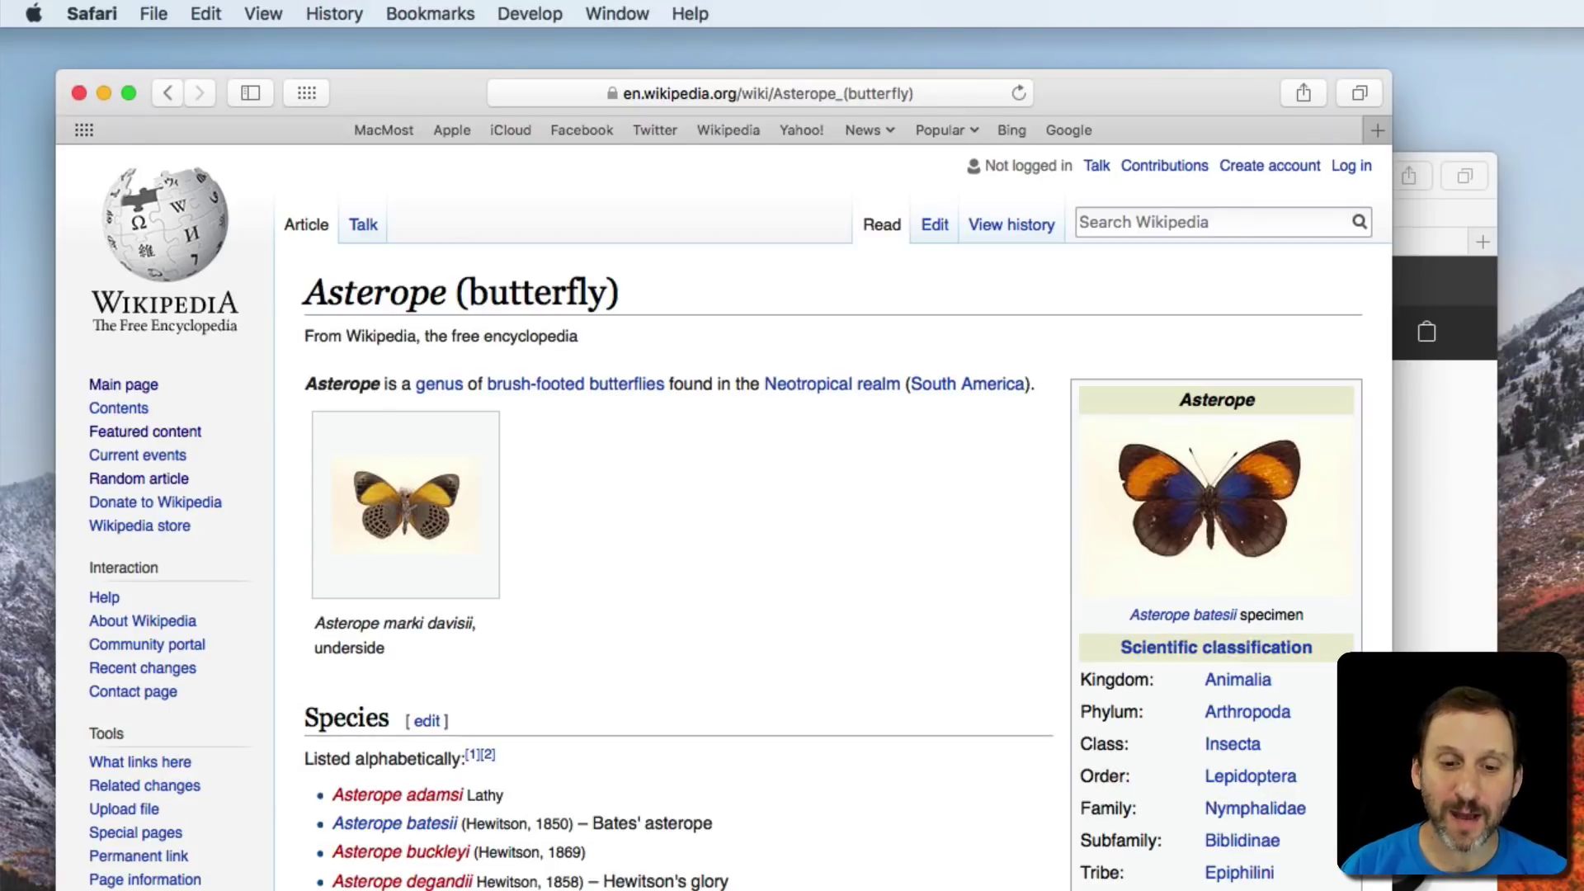
Relaunch Preview from Spotlight by searching 'pre'.
{"action": "key", "text": "super+space"}
{"action": "type", "text": "pre"}
{"action": "key", "text": "Return"}
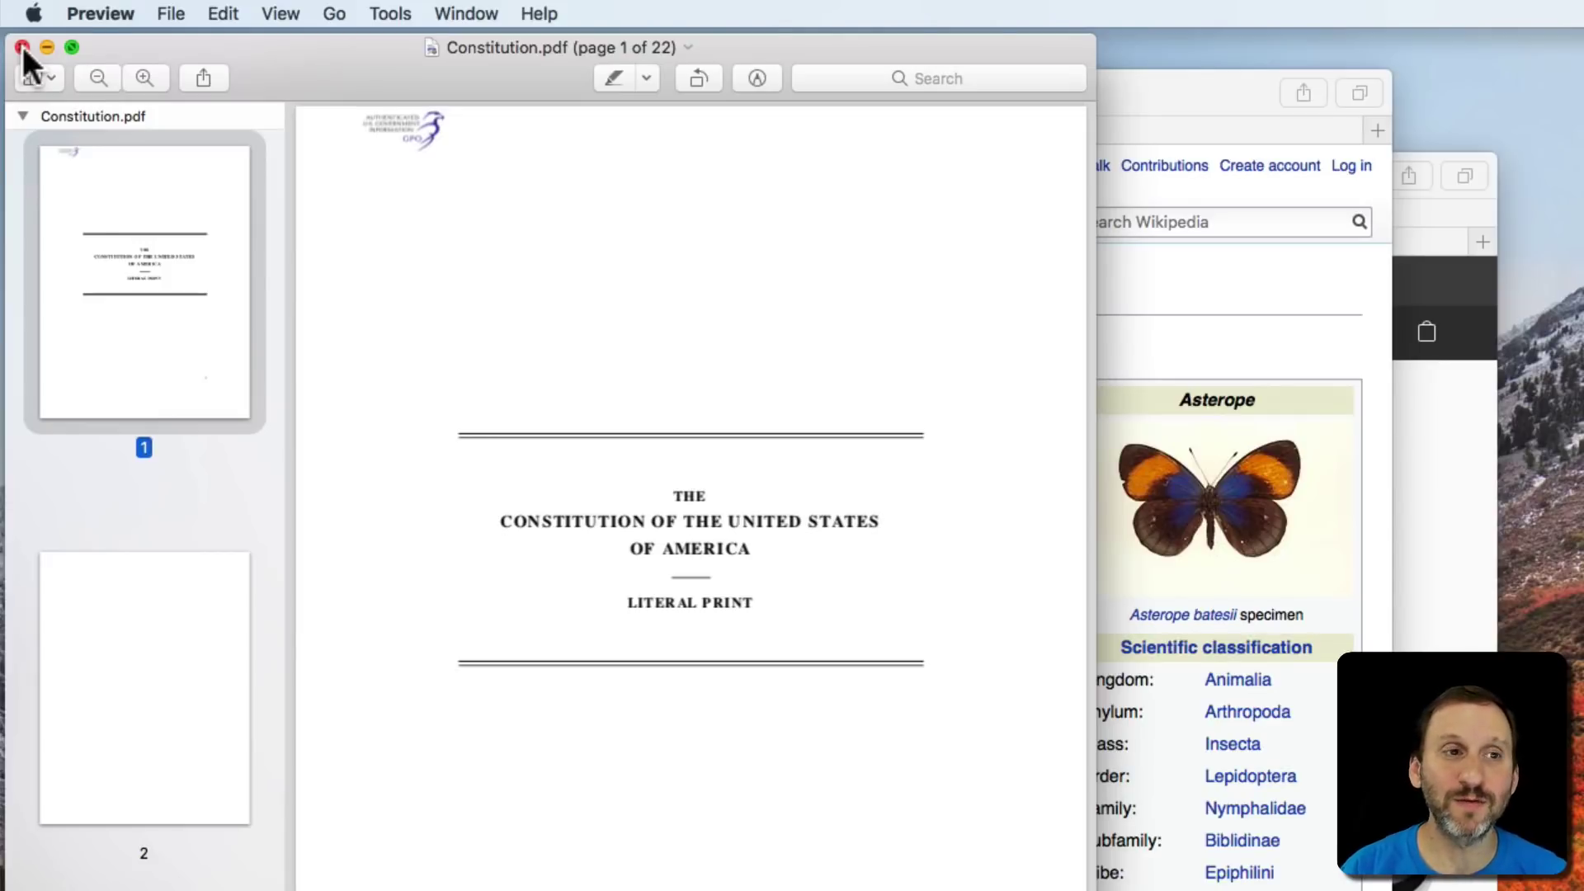
Hold Option in the Preview menu to reveal Quit and Close All Windows.
{"action": "left_click", "coordinate": [114, 12]}
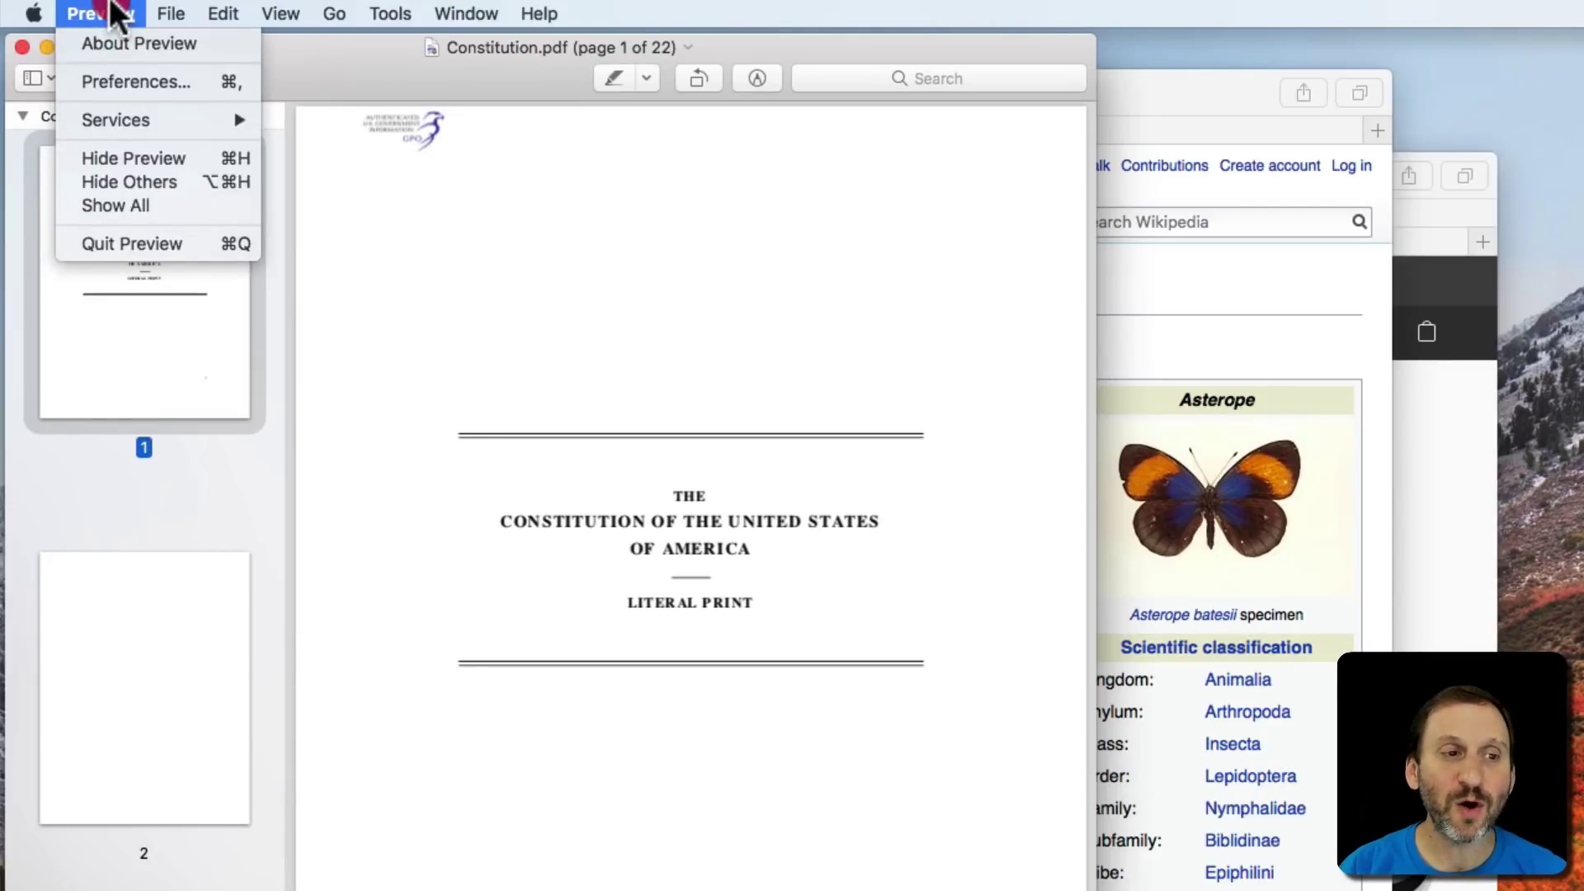
{"action": "key", "text": "alt"}
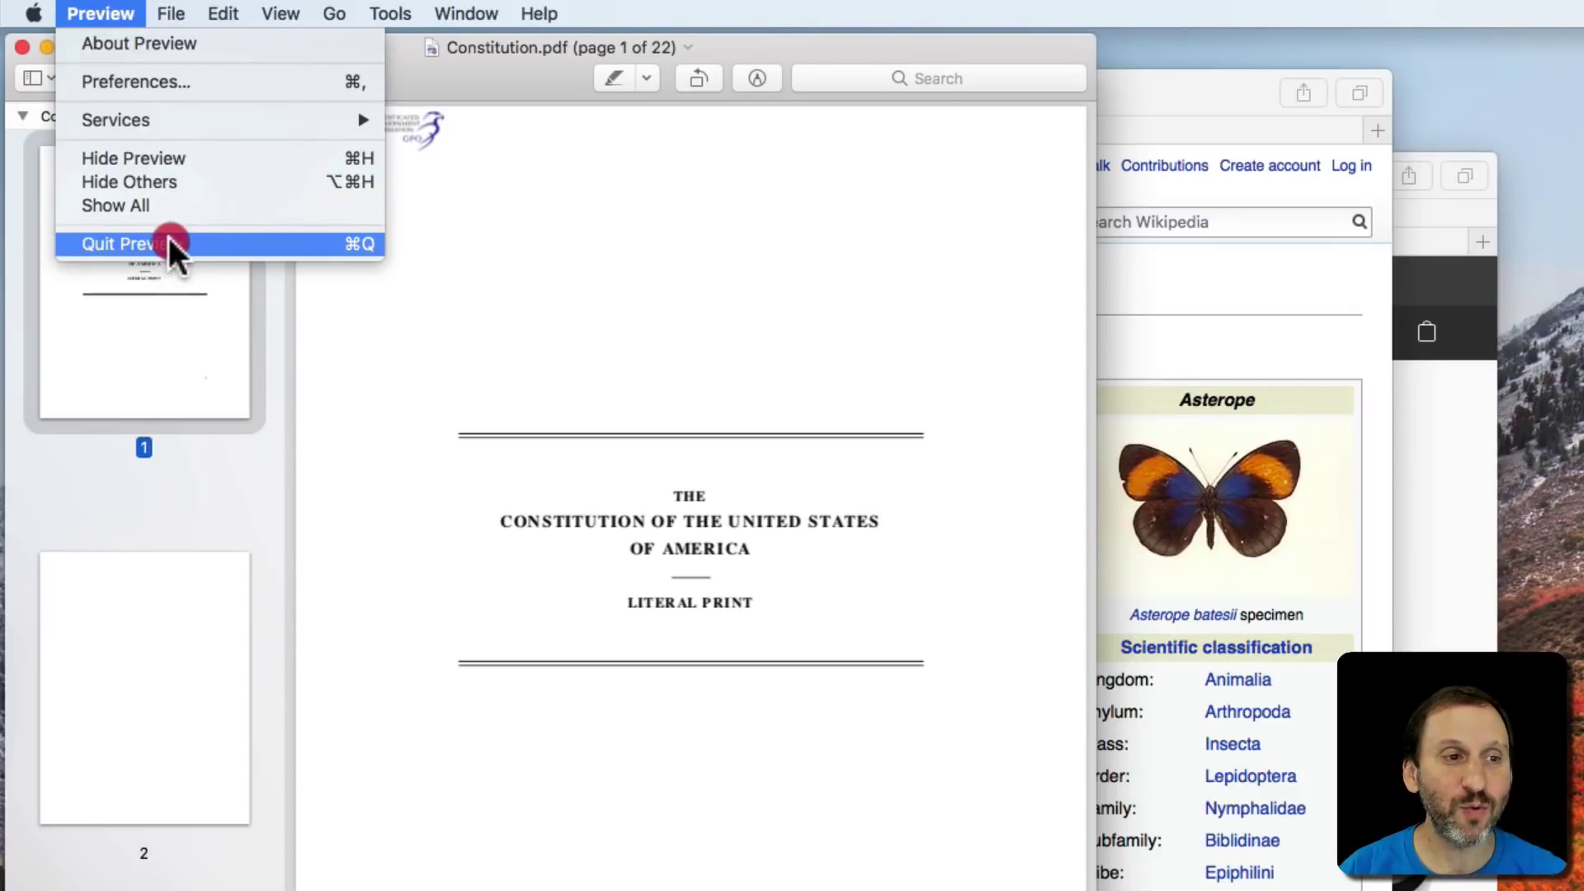
{"action": "key", "text": "alt"}
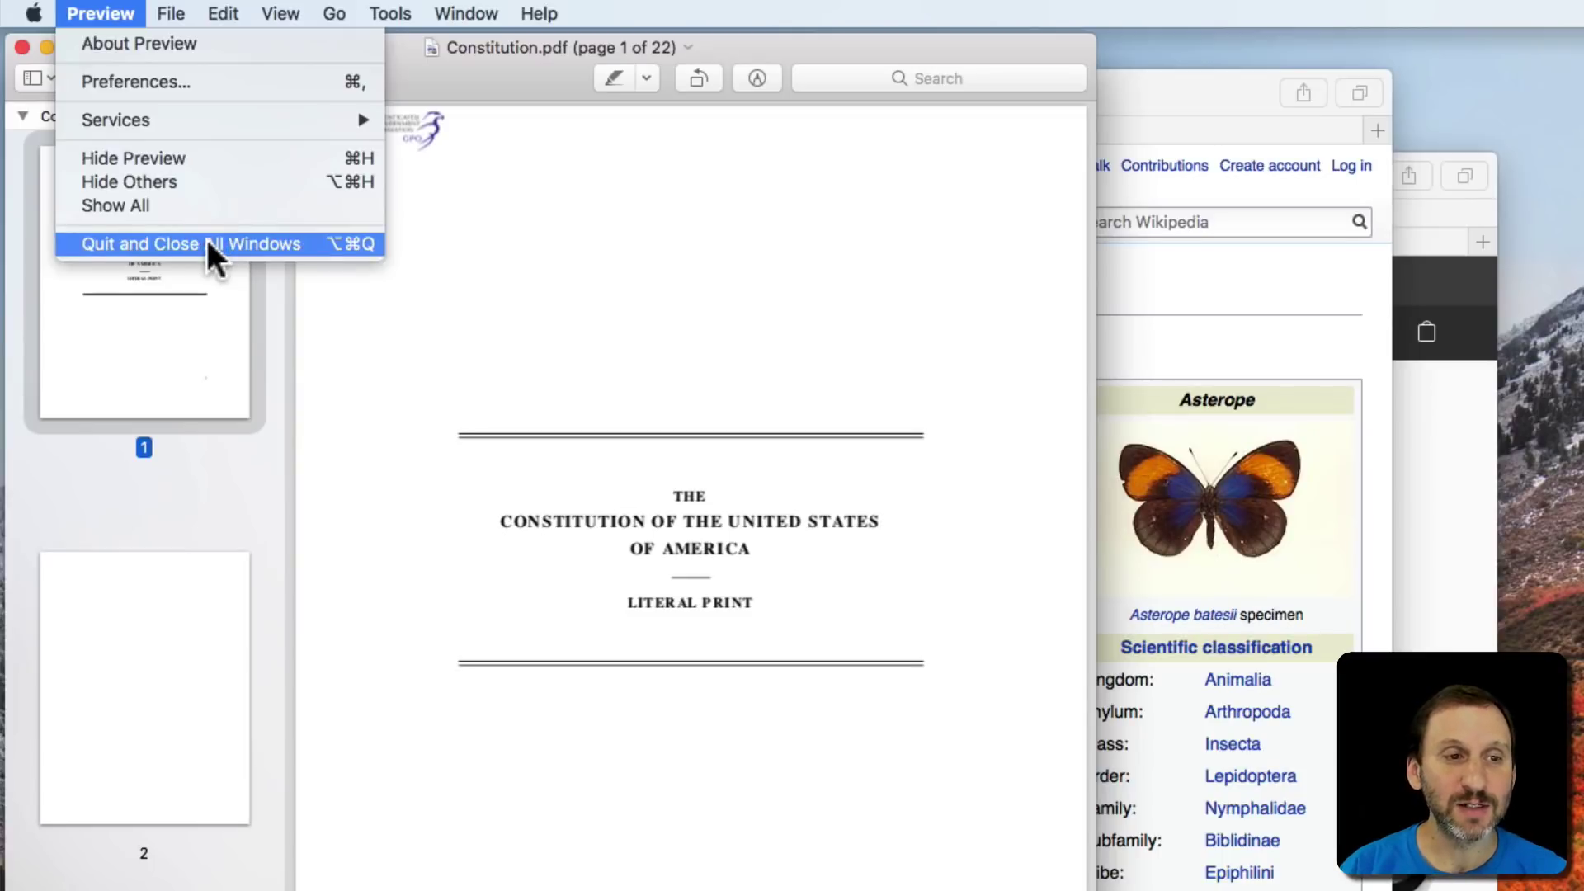
Quit Preview closing all windows, relaunch via Spotlight, and cancel the empty Open dialog.
{"action": "left_click", "coordinate": [207, 243], "text": "alt"}
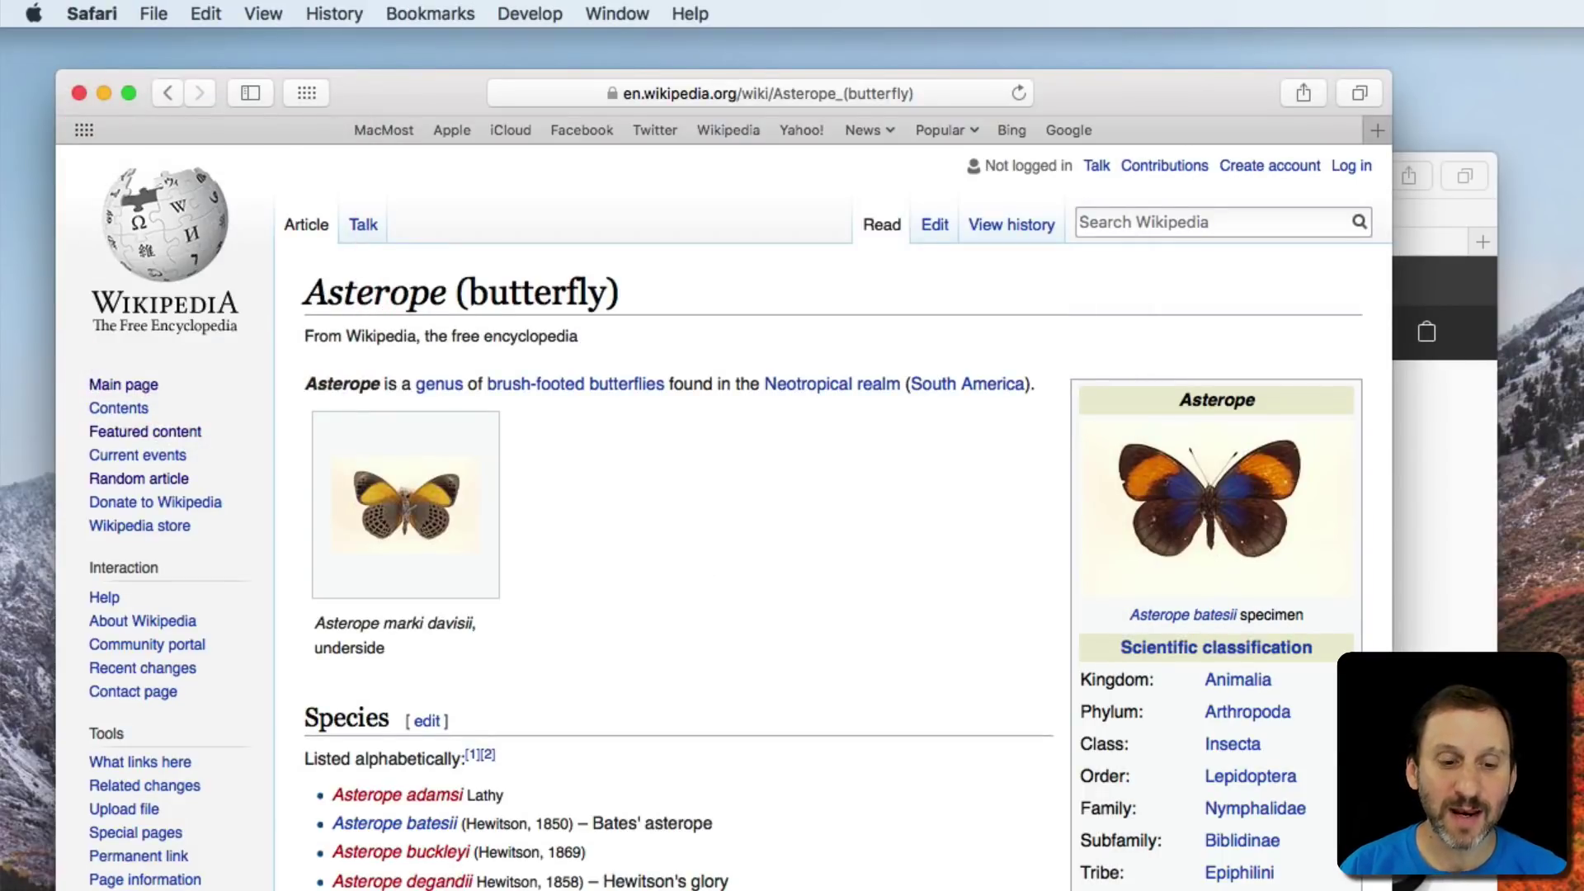
{"action": "key", "text": "super+space"}
{"action": "type", "text": "pre"}
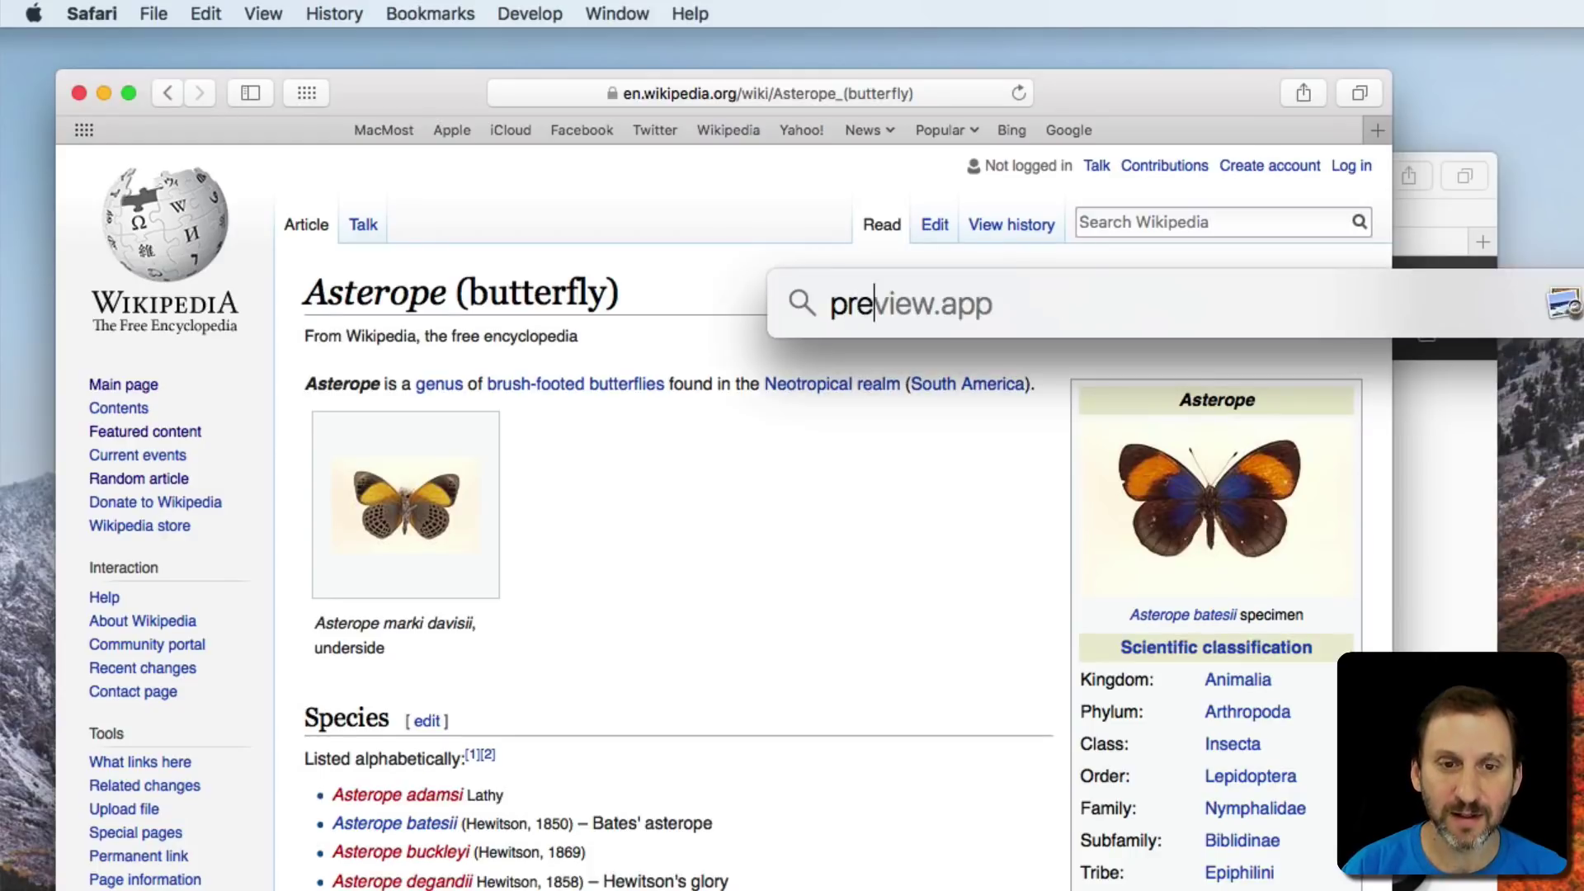
{"action": "key", "text": "Return"}
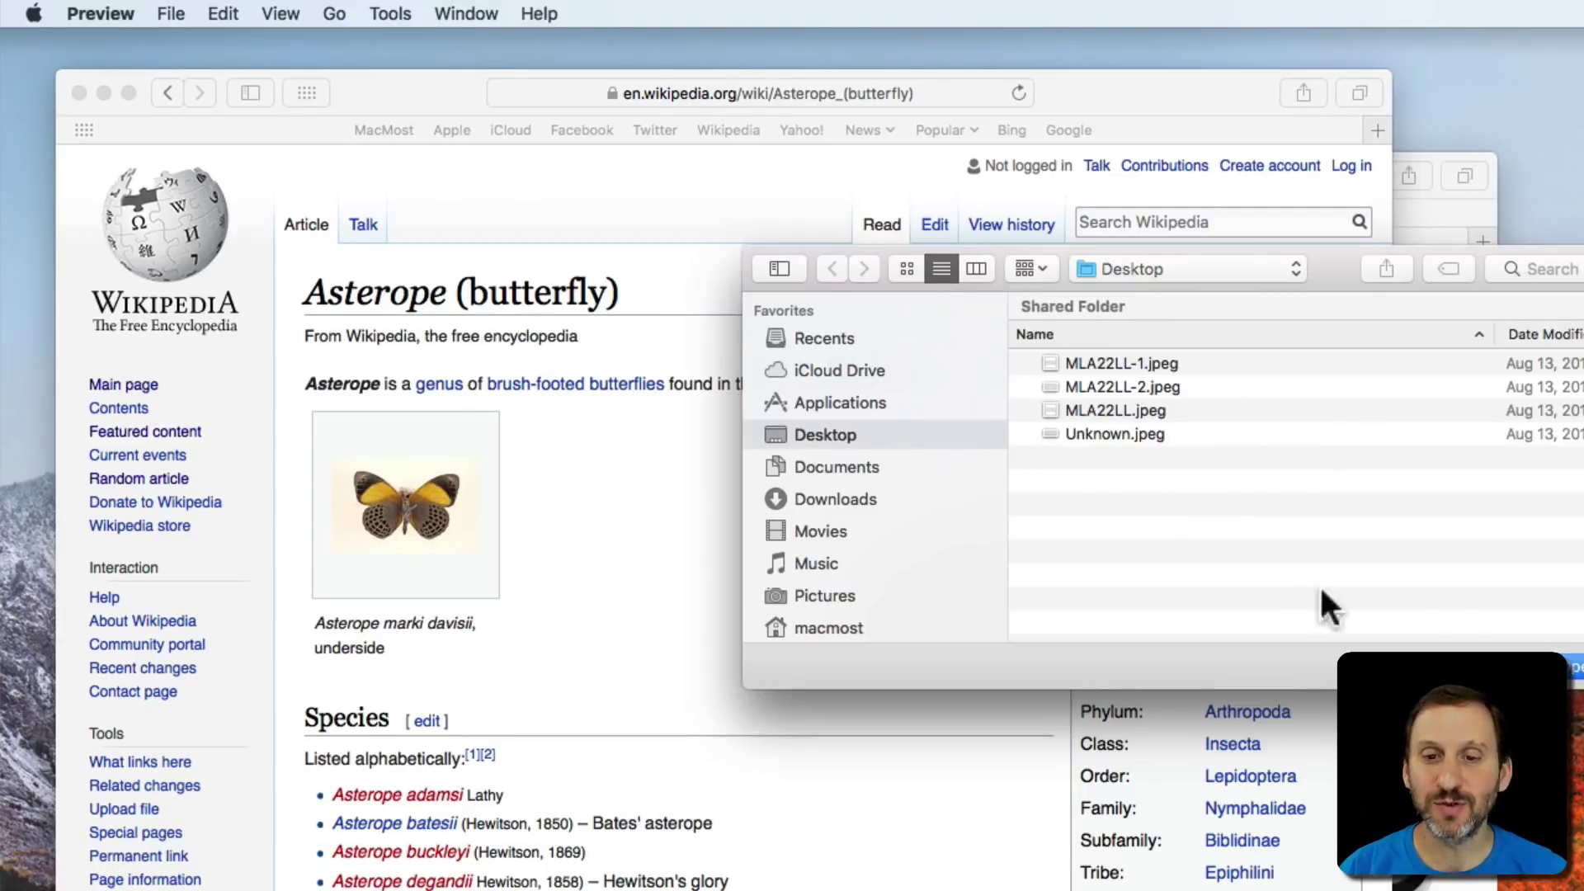
{"action": "left_click", "coordinate": [1526, 535]}
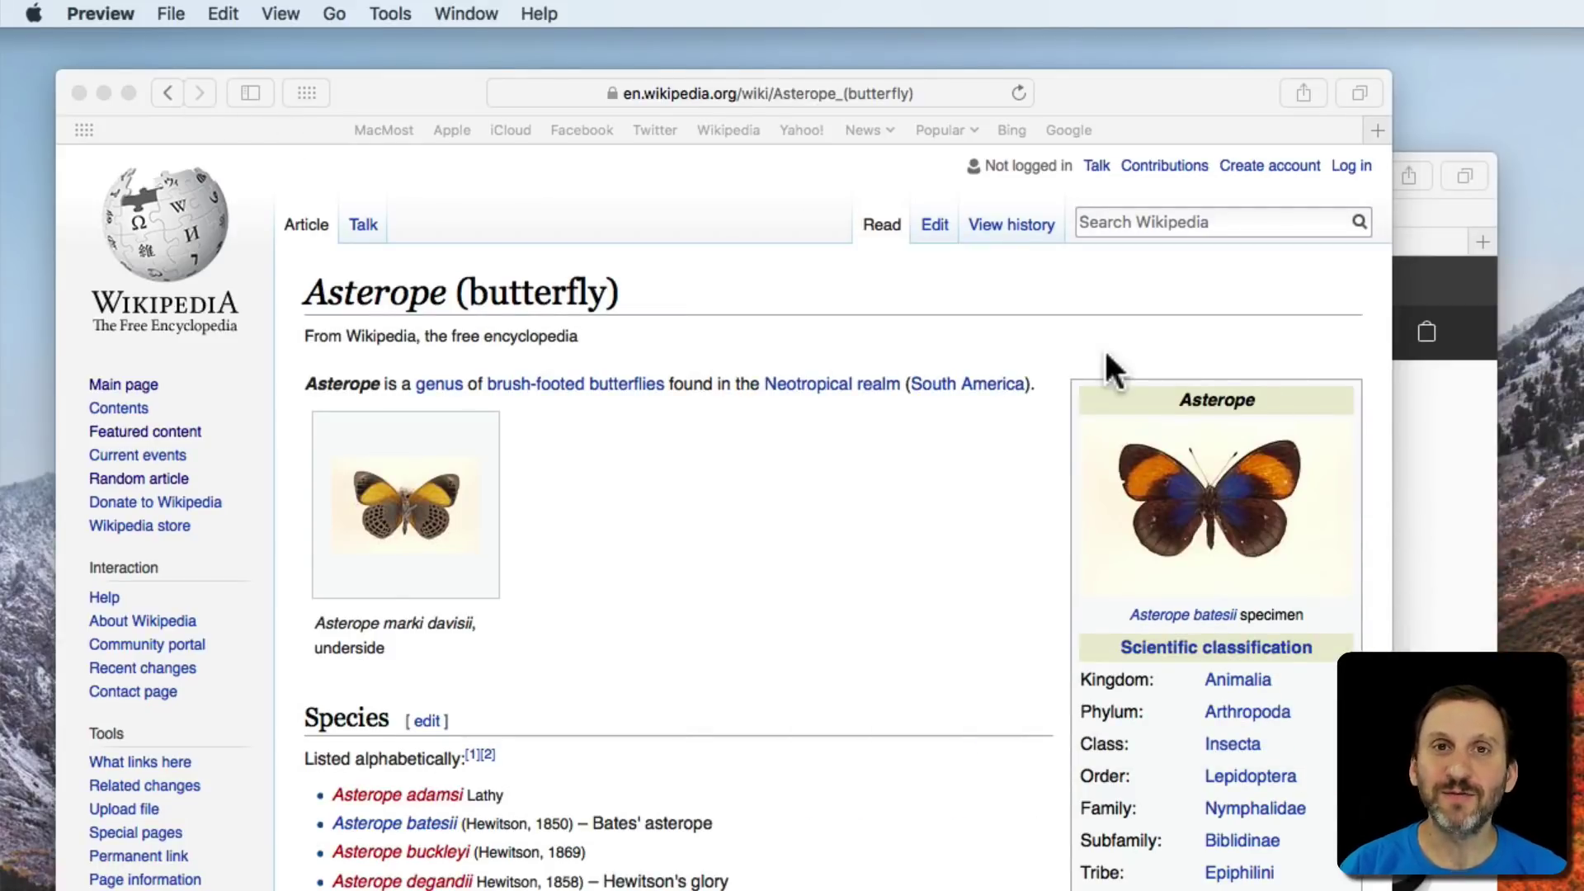
{"action": "left_click", "coordinate": [363, 95]}
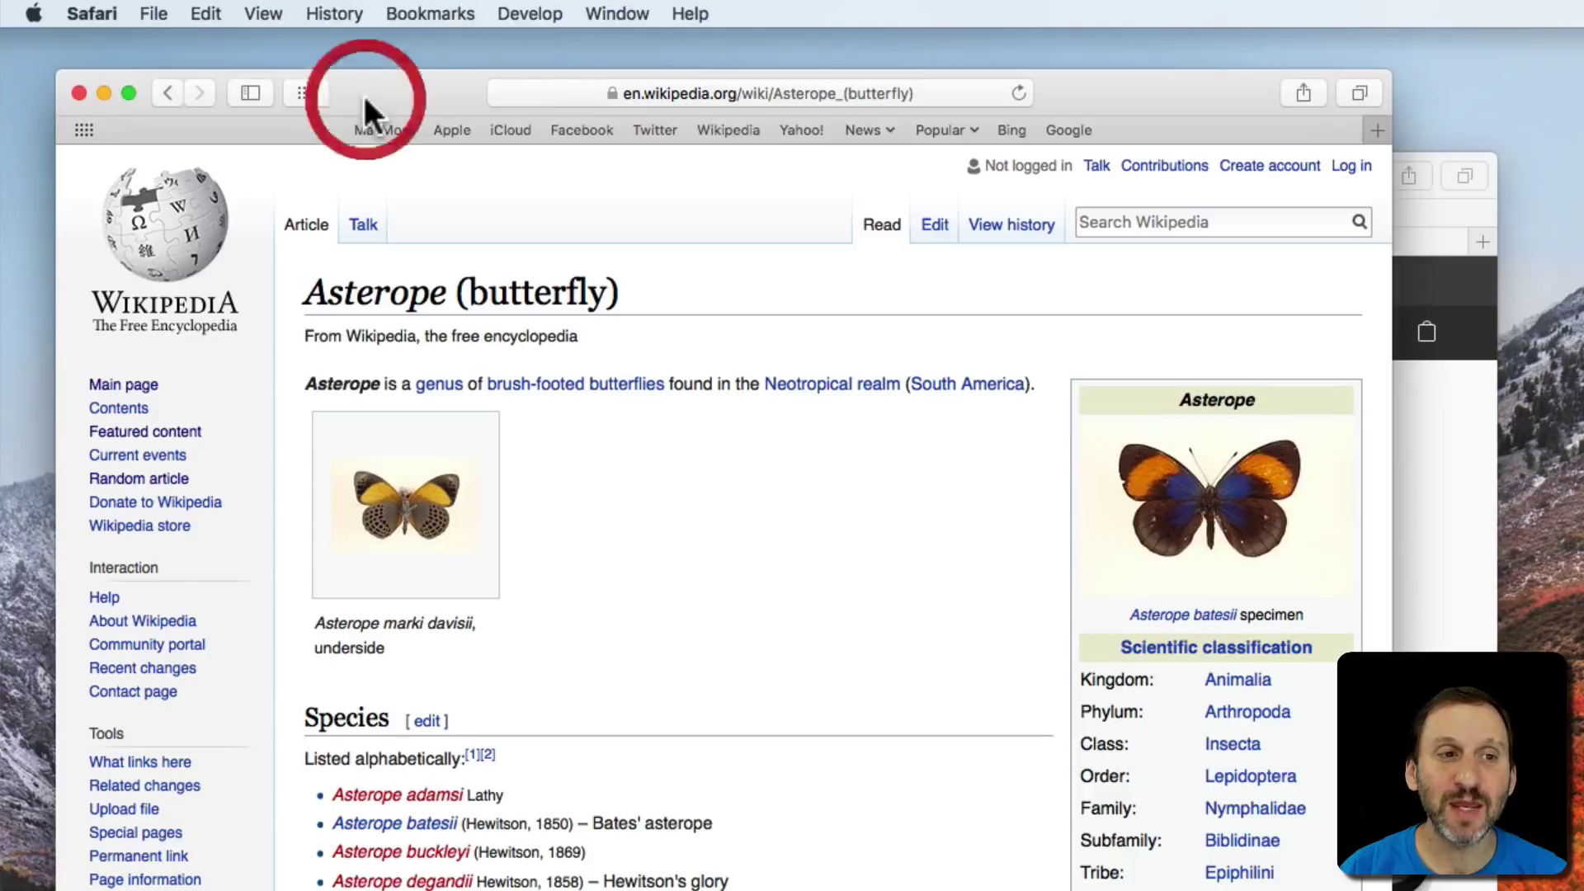
{"action": "left_click", "coordinate": [93, 14]}
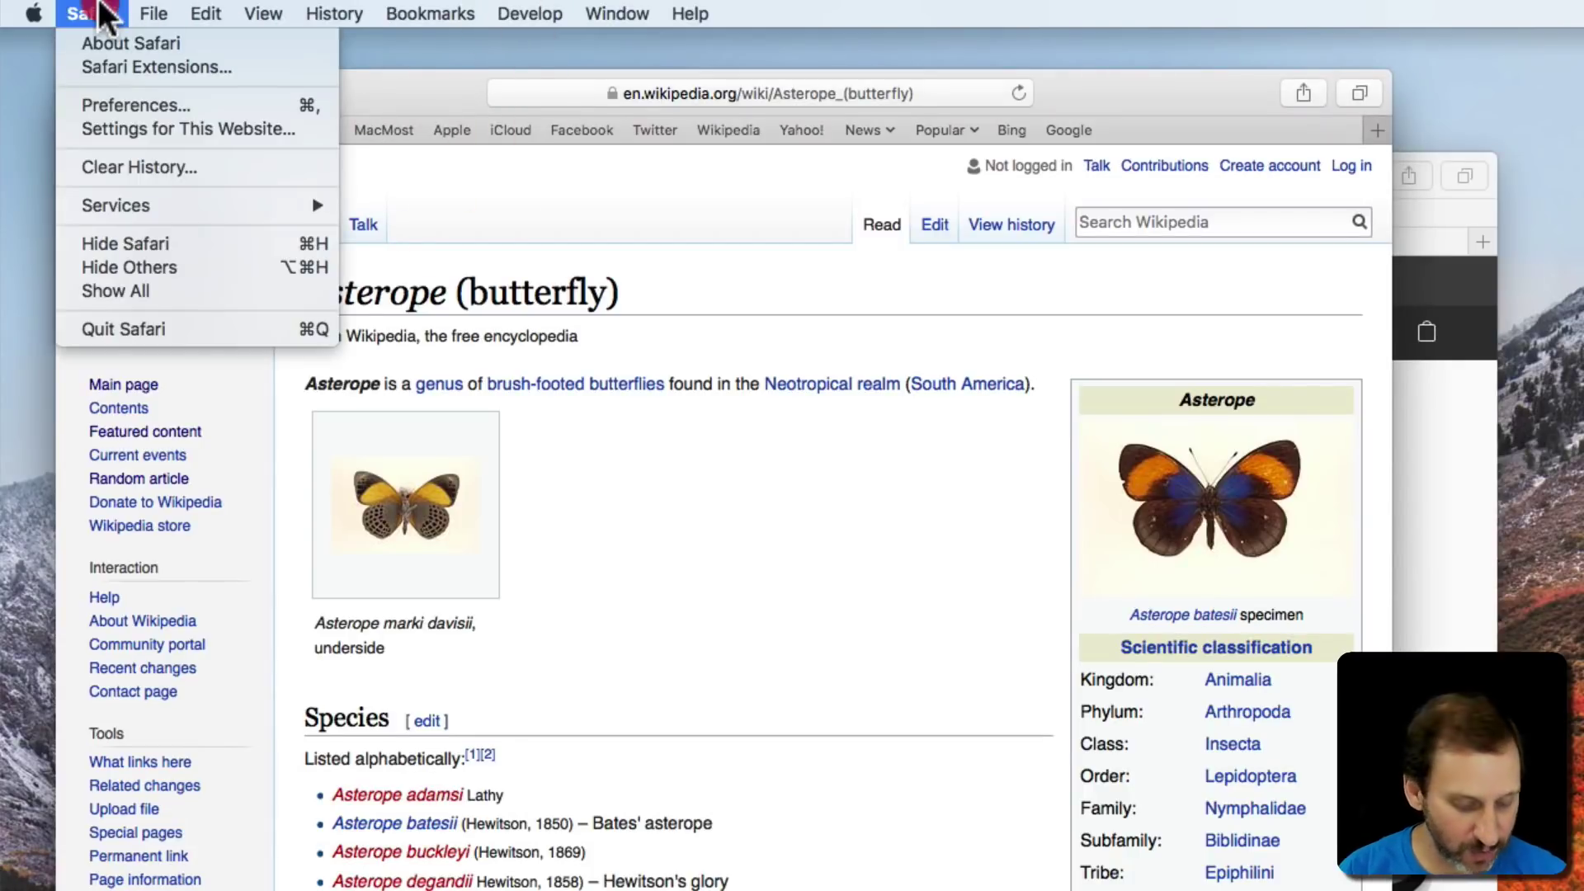
{"action": "key", "text": "alt"}
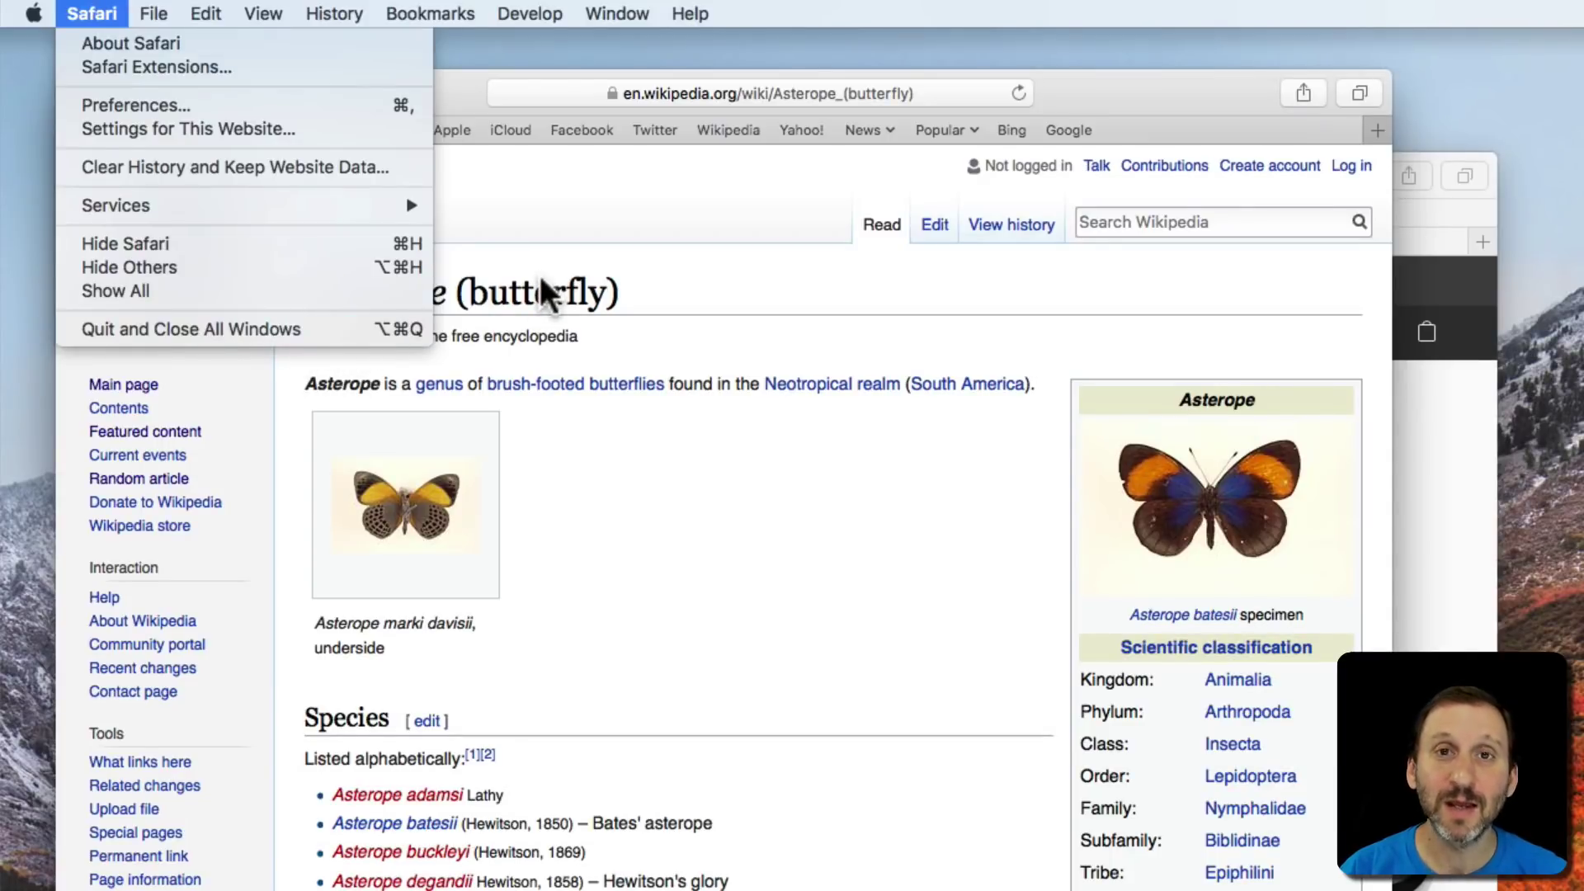
{"action": "left_click", "coordinate": [553, 241]}
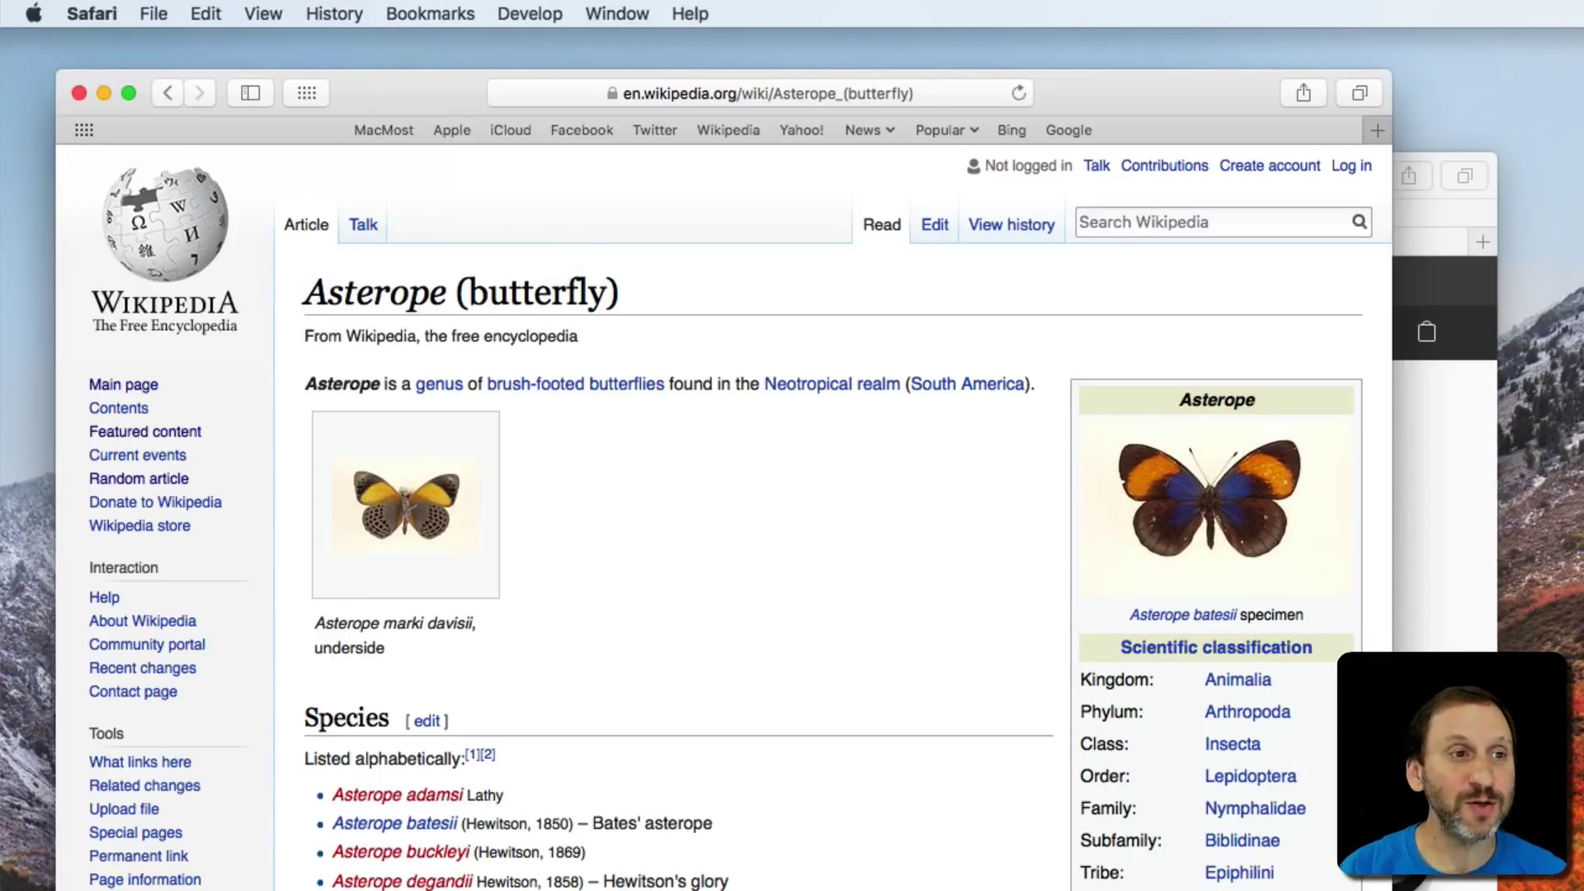
Turn on 'Close windows when quitting an app' in System Preferences > General.
{"action": "left_click", "coordinate": [33, 14]}
{"action": "left_click", "coordinate": [62, 74]}
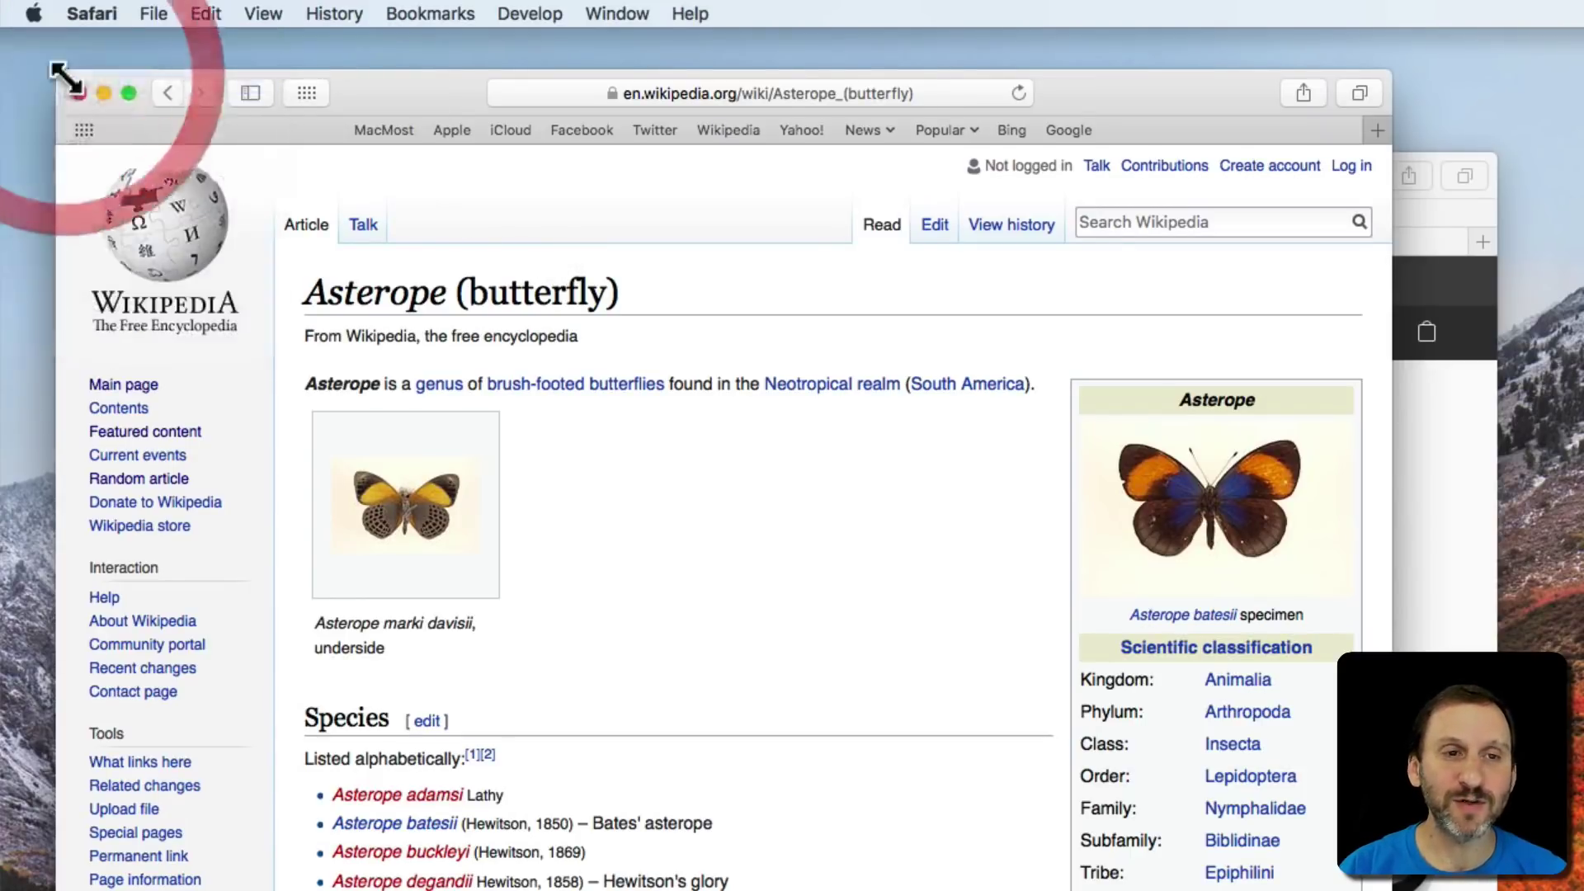
{"action": "left_click", "coordinate": [117, 154]}
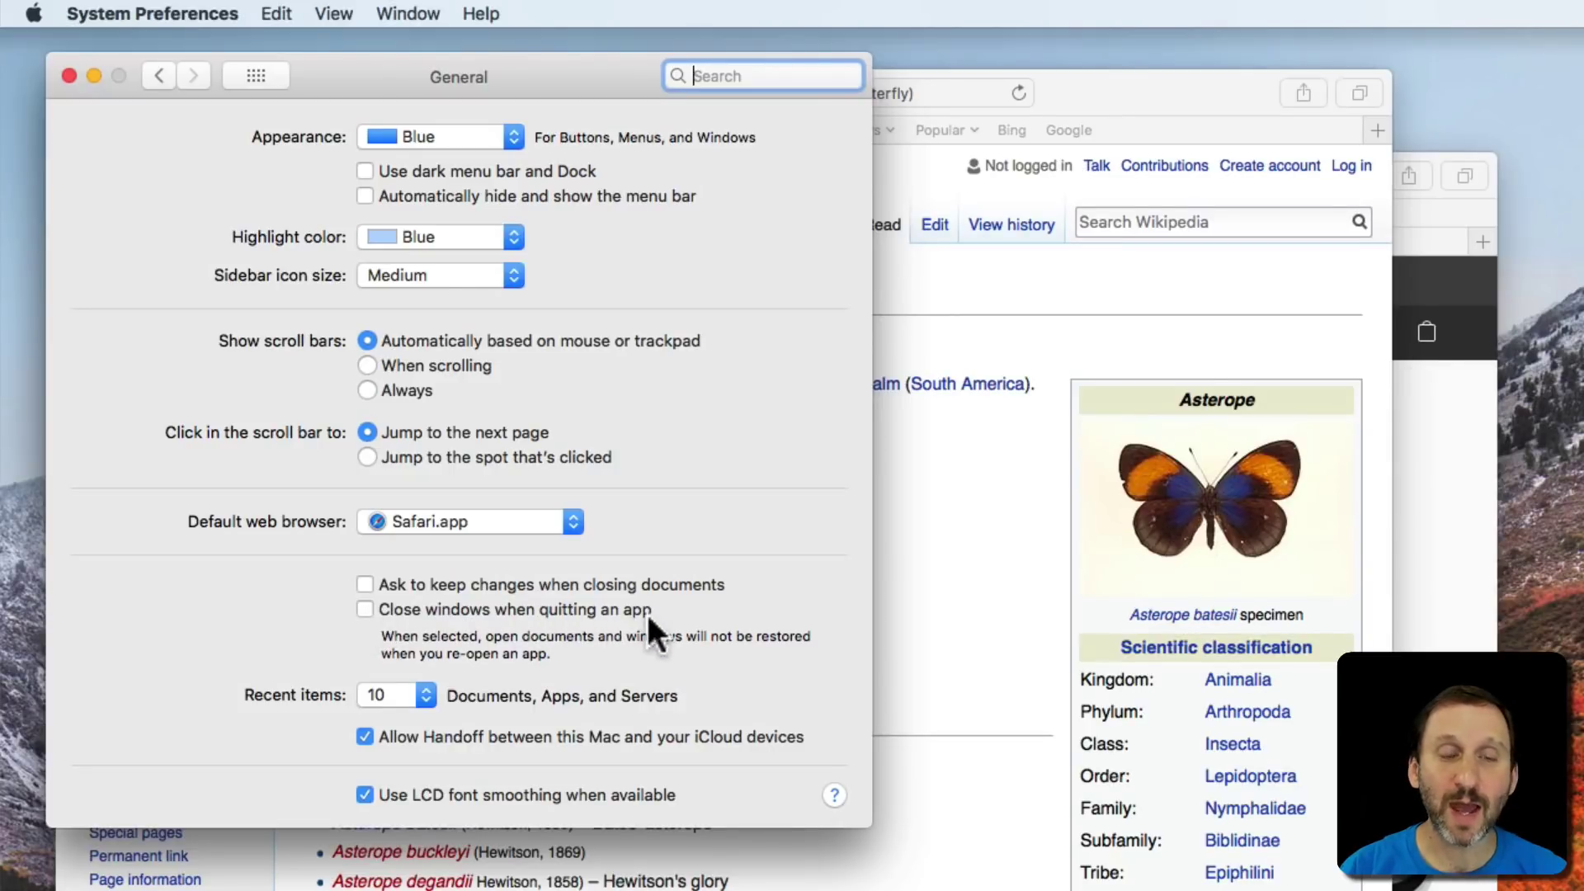
{"action": "left_click", "coordinate": [504, 601]}
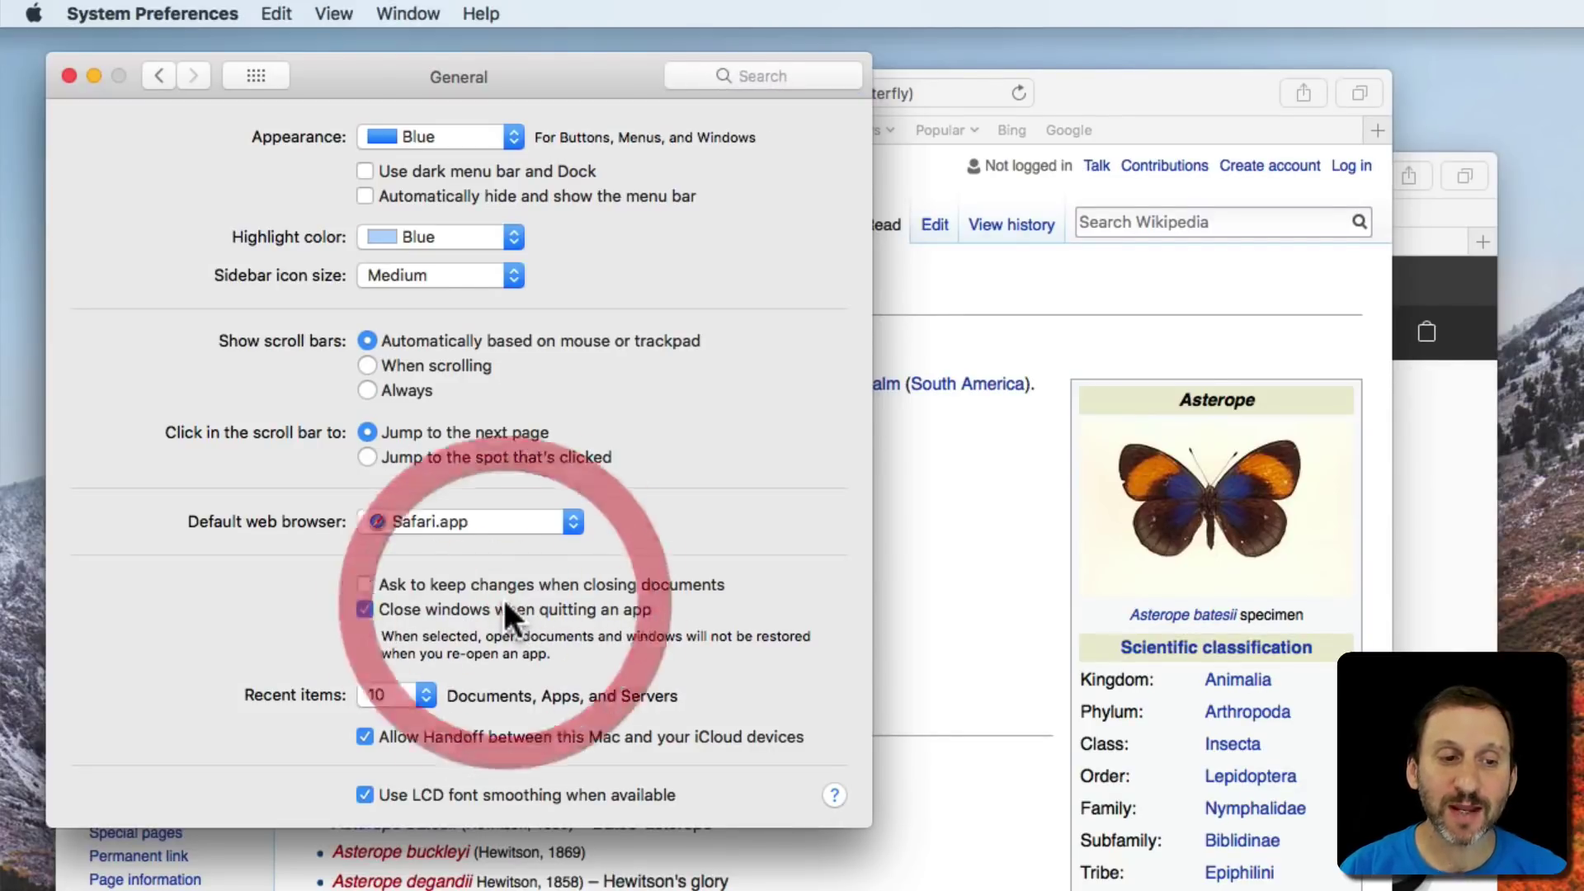
Quit Safari from its menu so the relaunch opens fresh to Top Sites.
{"action": "left_click", "coordinate": [1116, 92]}
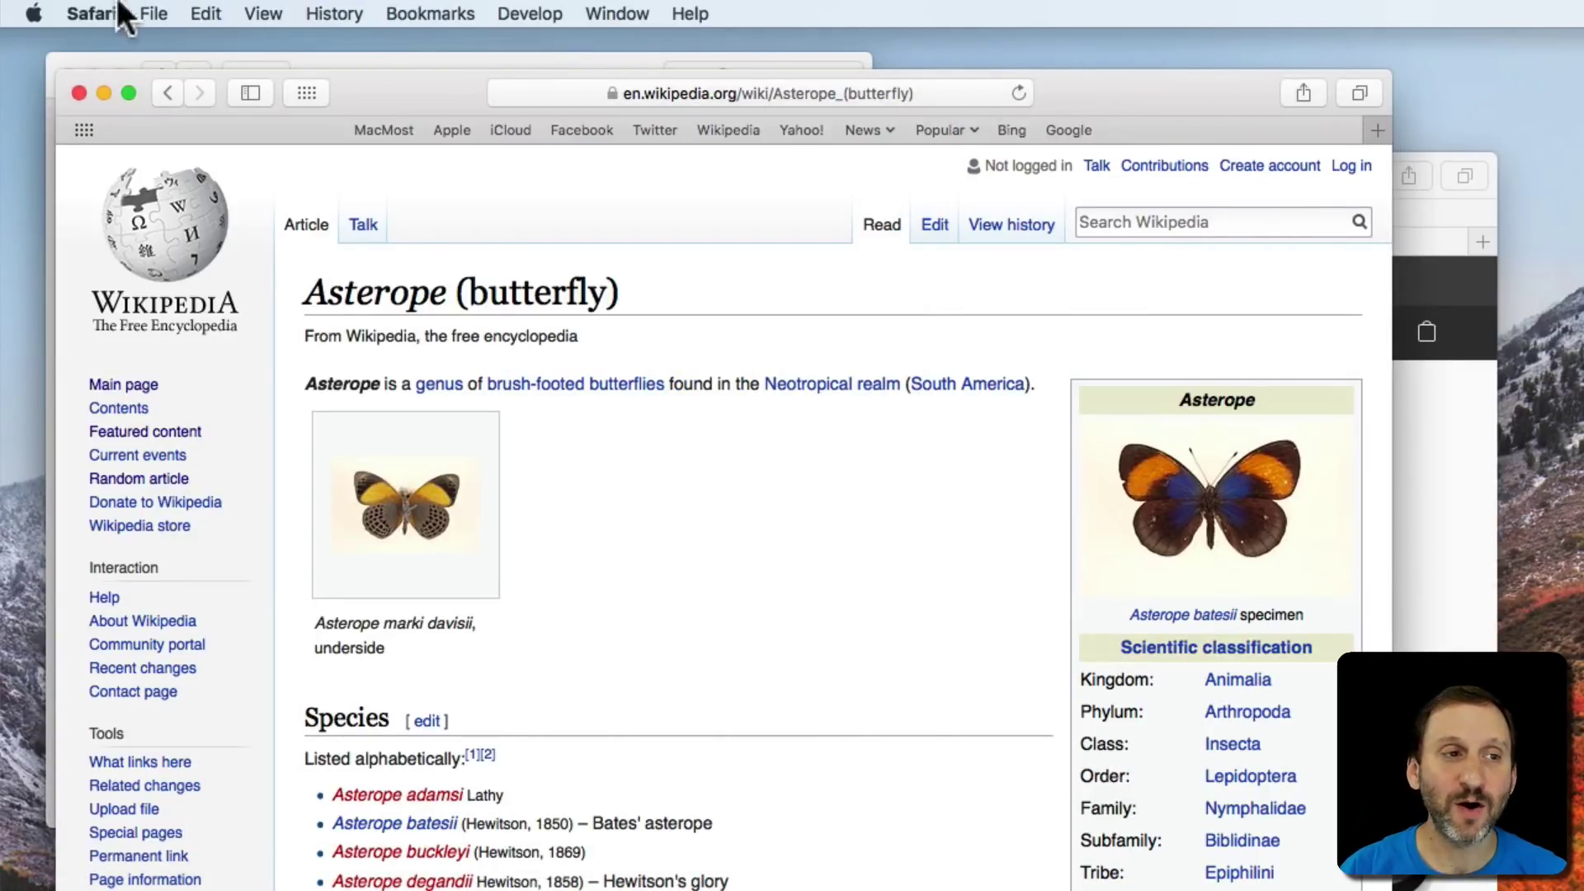
{"action": "left_click", "coordinate": [124, 13]}
{"action": "left_click", "coordinate": [169, 328]}
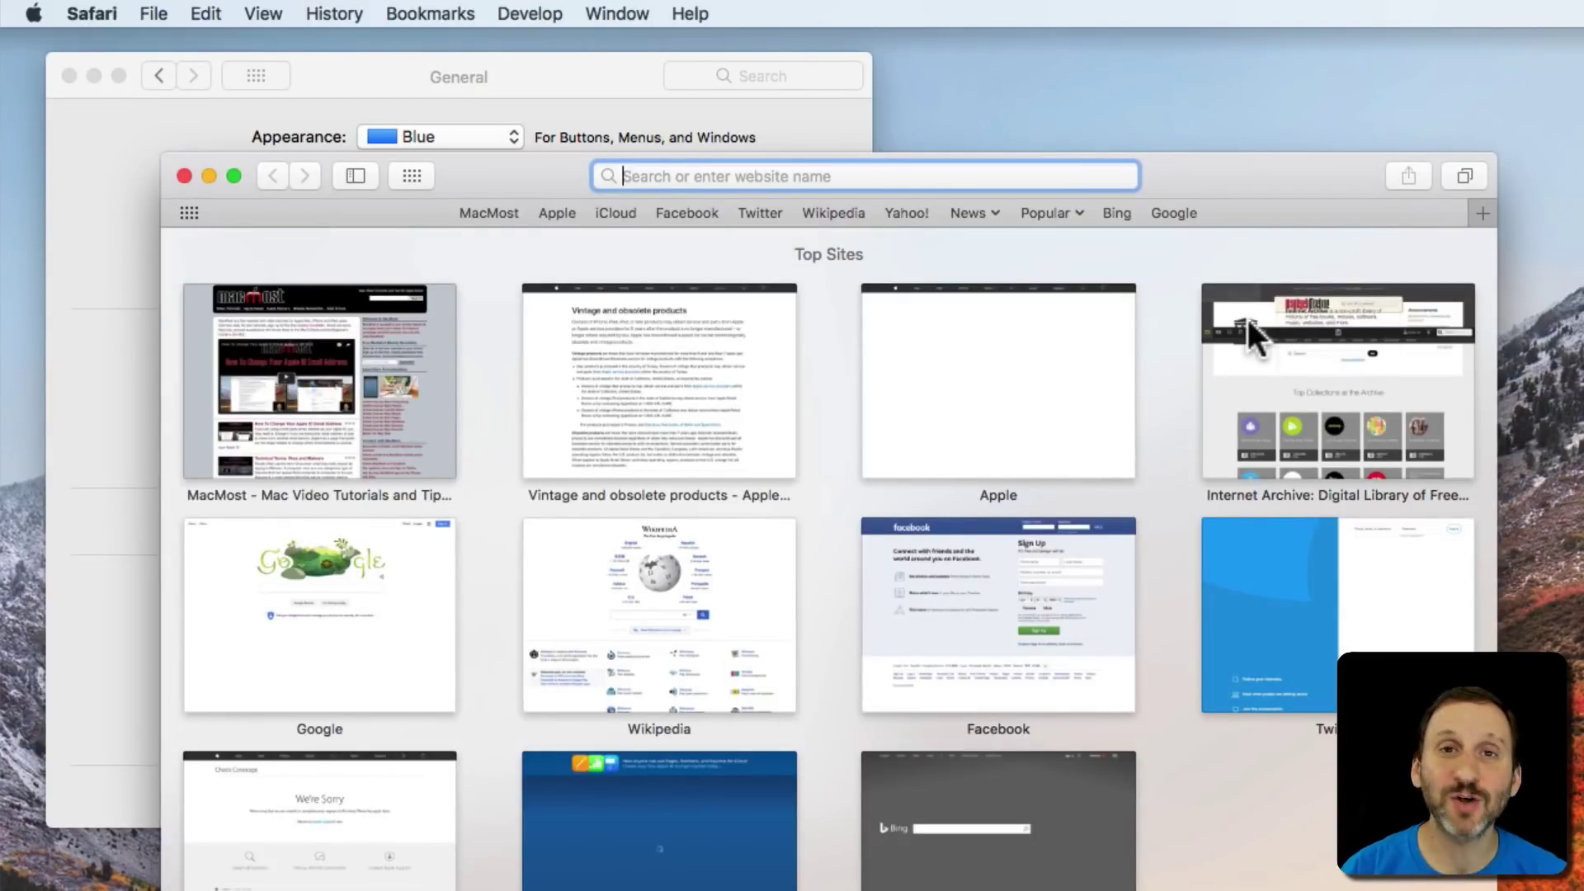
Hold Option in the Safari menu to show the alternate quit that keeps windows.
{"action": "mouse_move", "coordinate": [1247, 318]}
{"action": "left_click", "coordinate": [106, 11]}
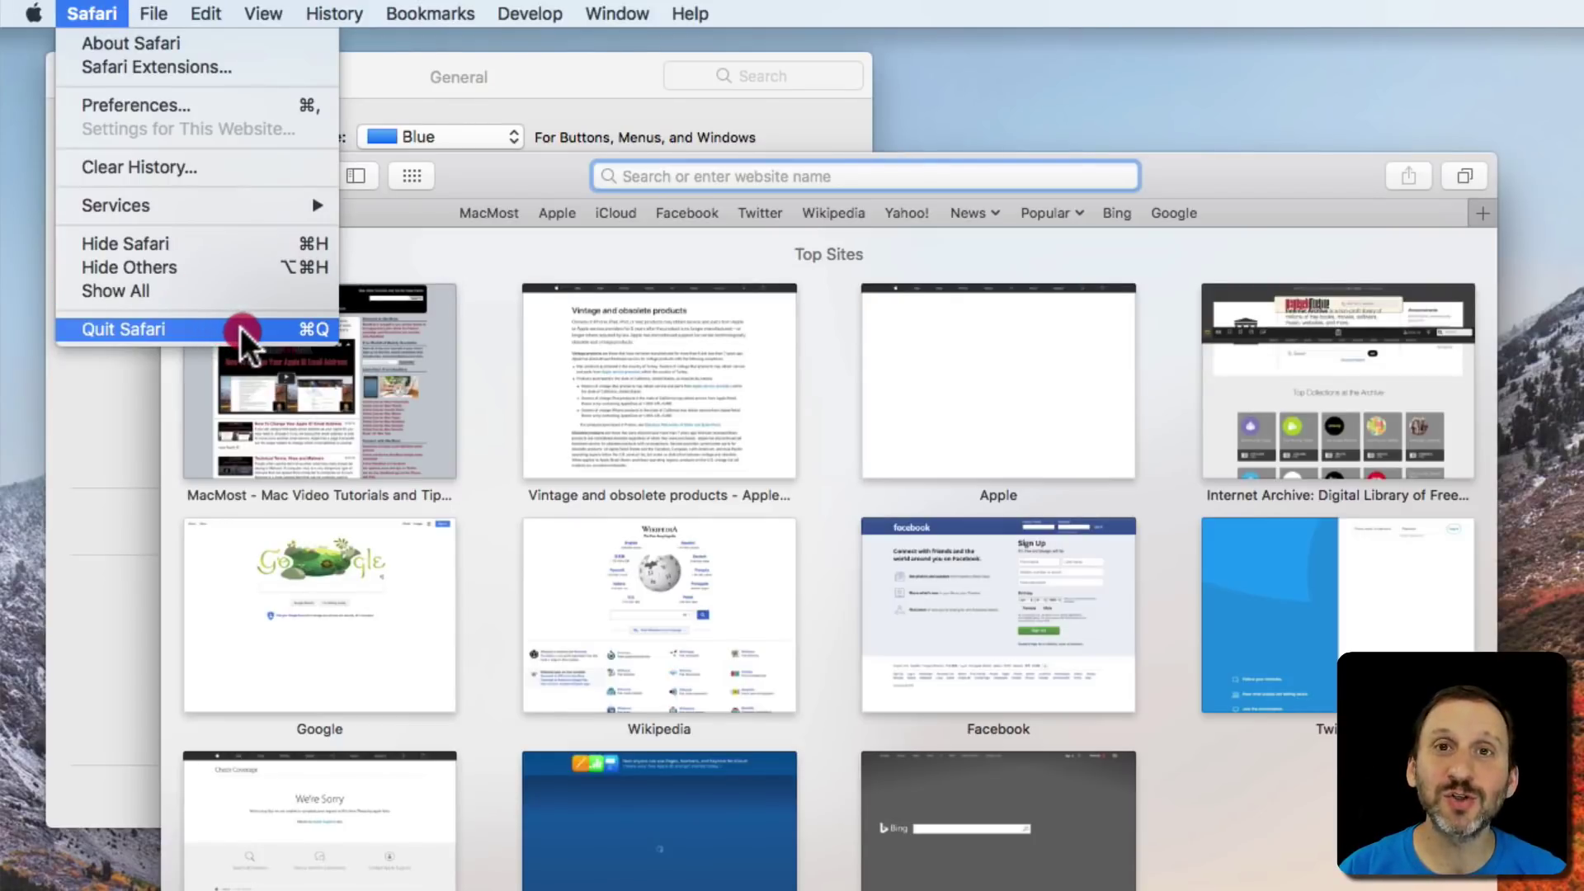
{"action": "key", "text": "alt"}
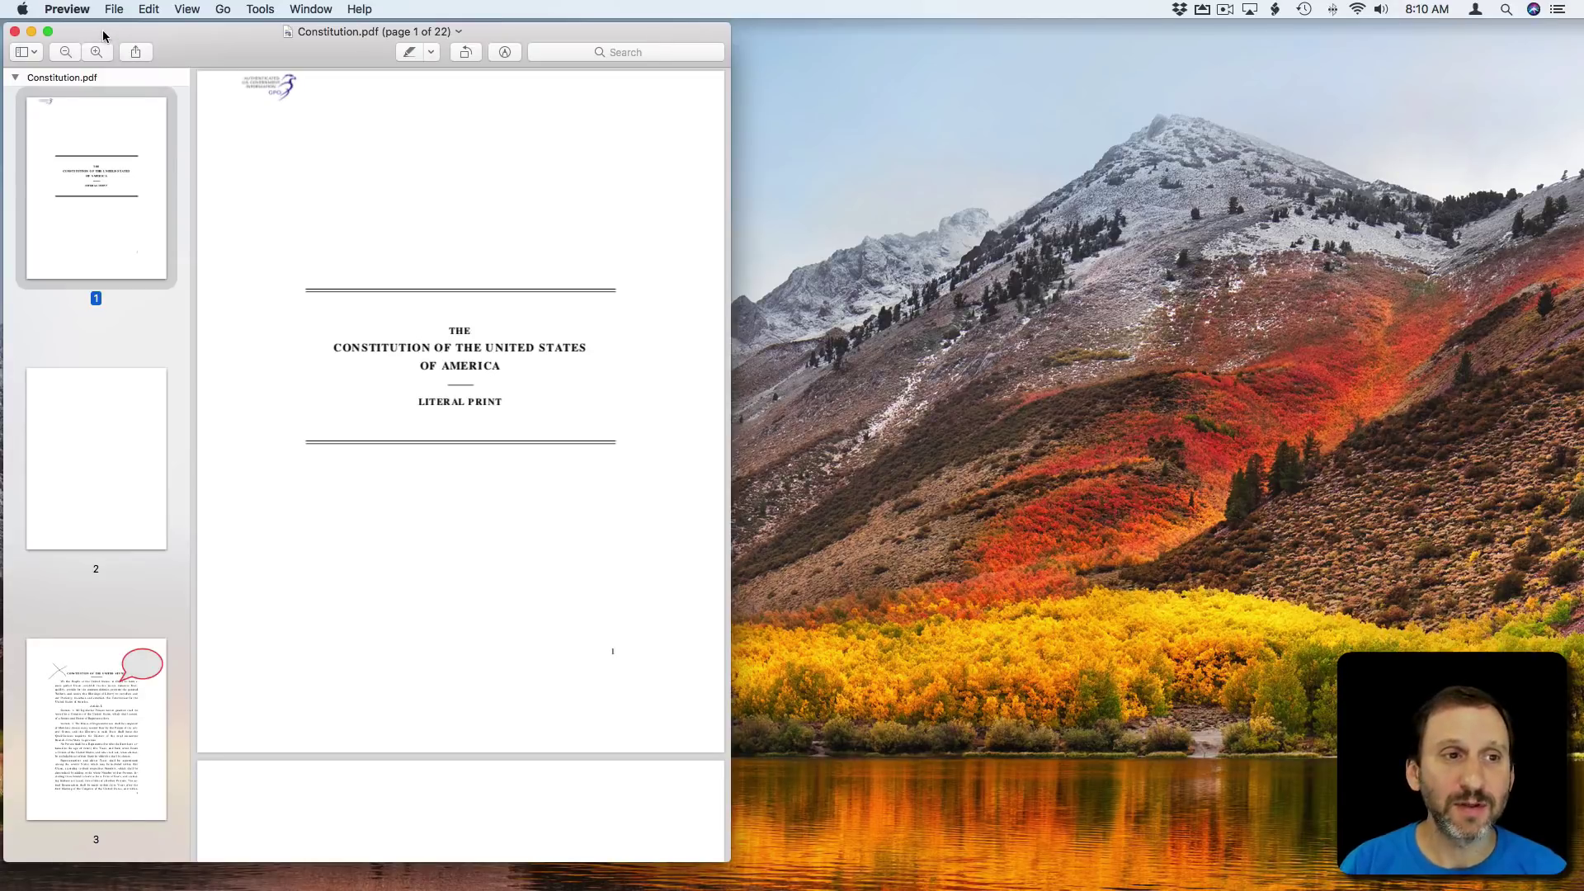
Quit Preview from its menu, then quit System Preferences with Command-Q.
{"action": "left_click", "coordinate": [82, 11]}
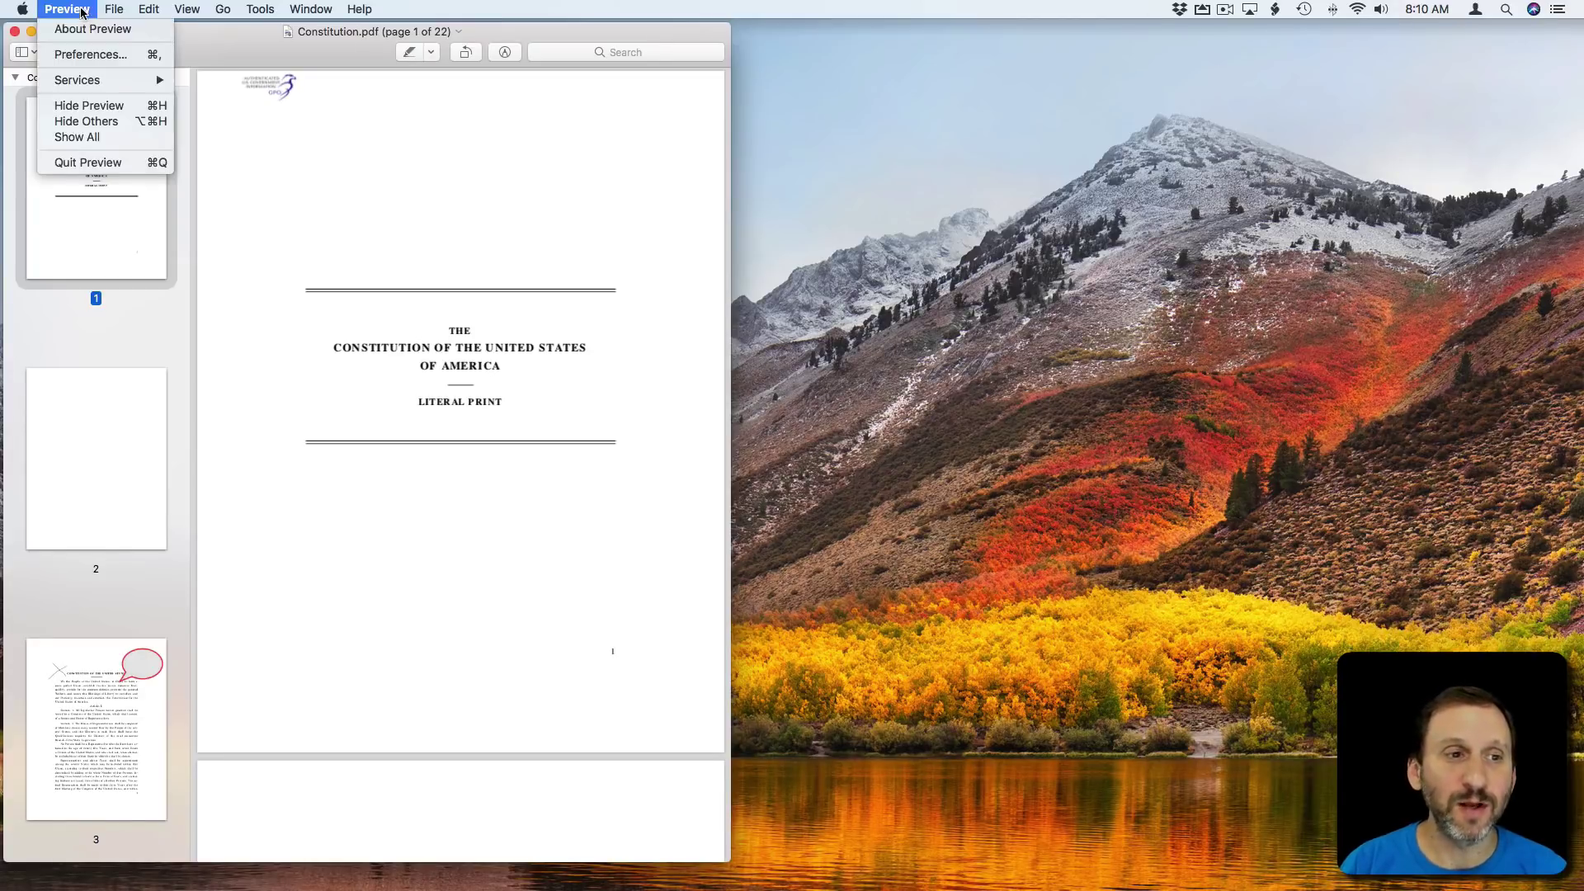
{"action": "left_click", "coordinate": [113, 164]}
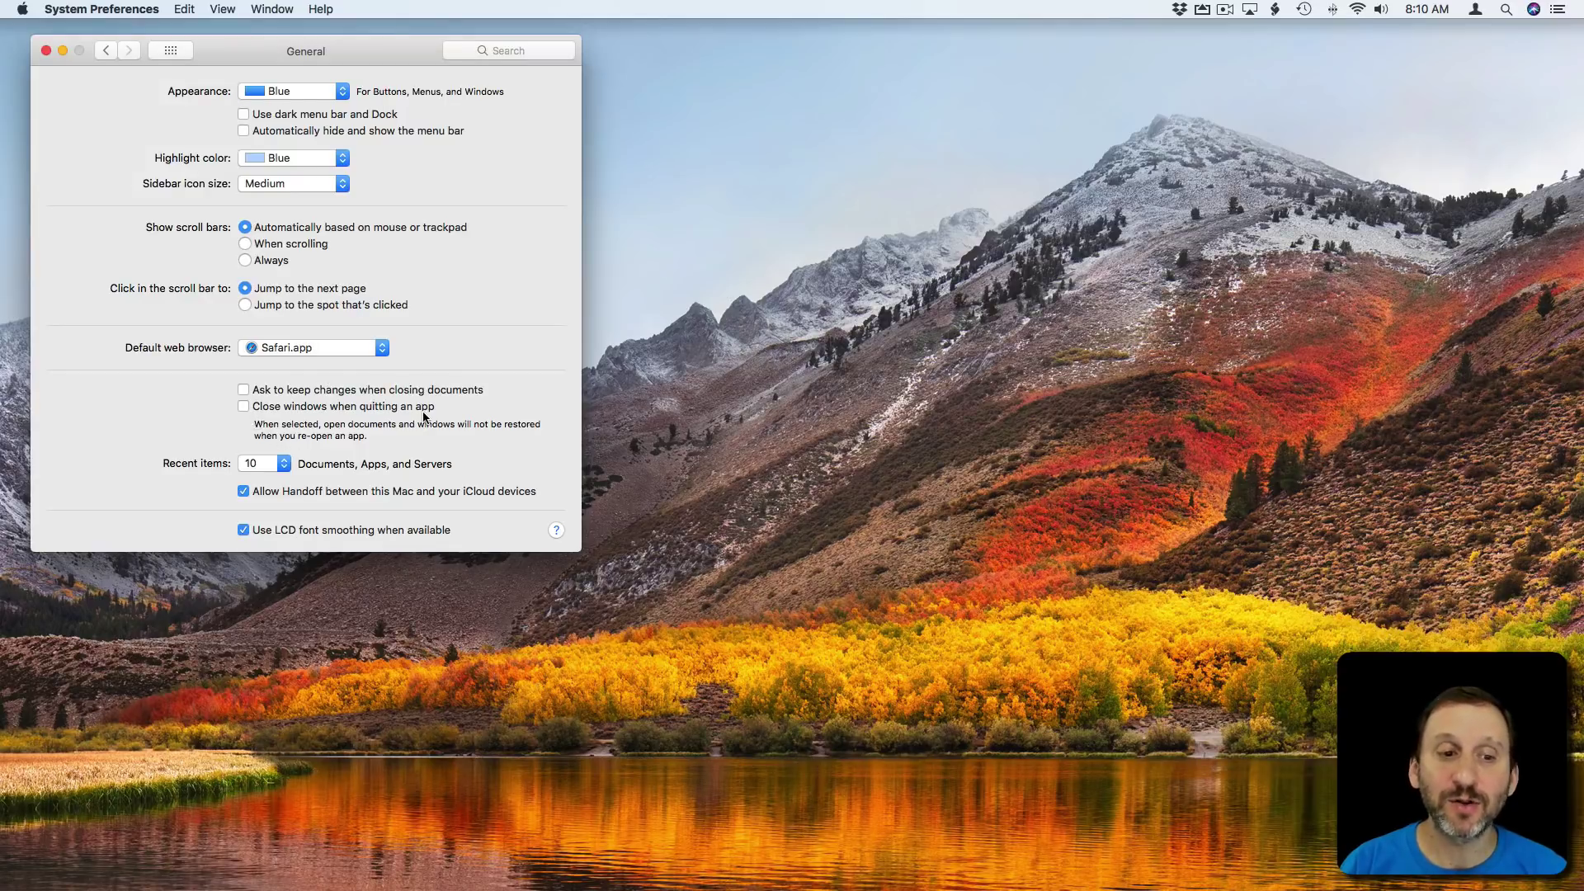
{"action": "key", "text": "super+q"}
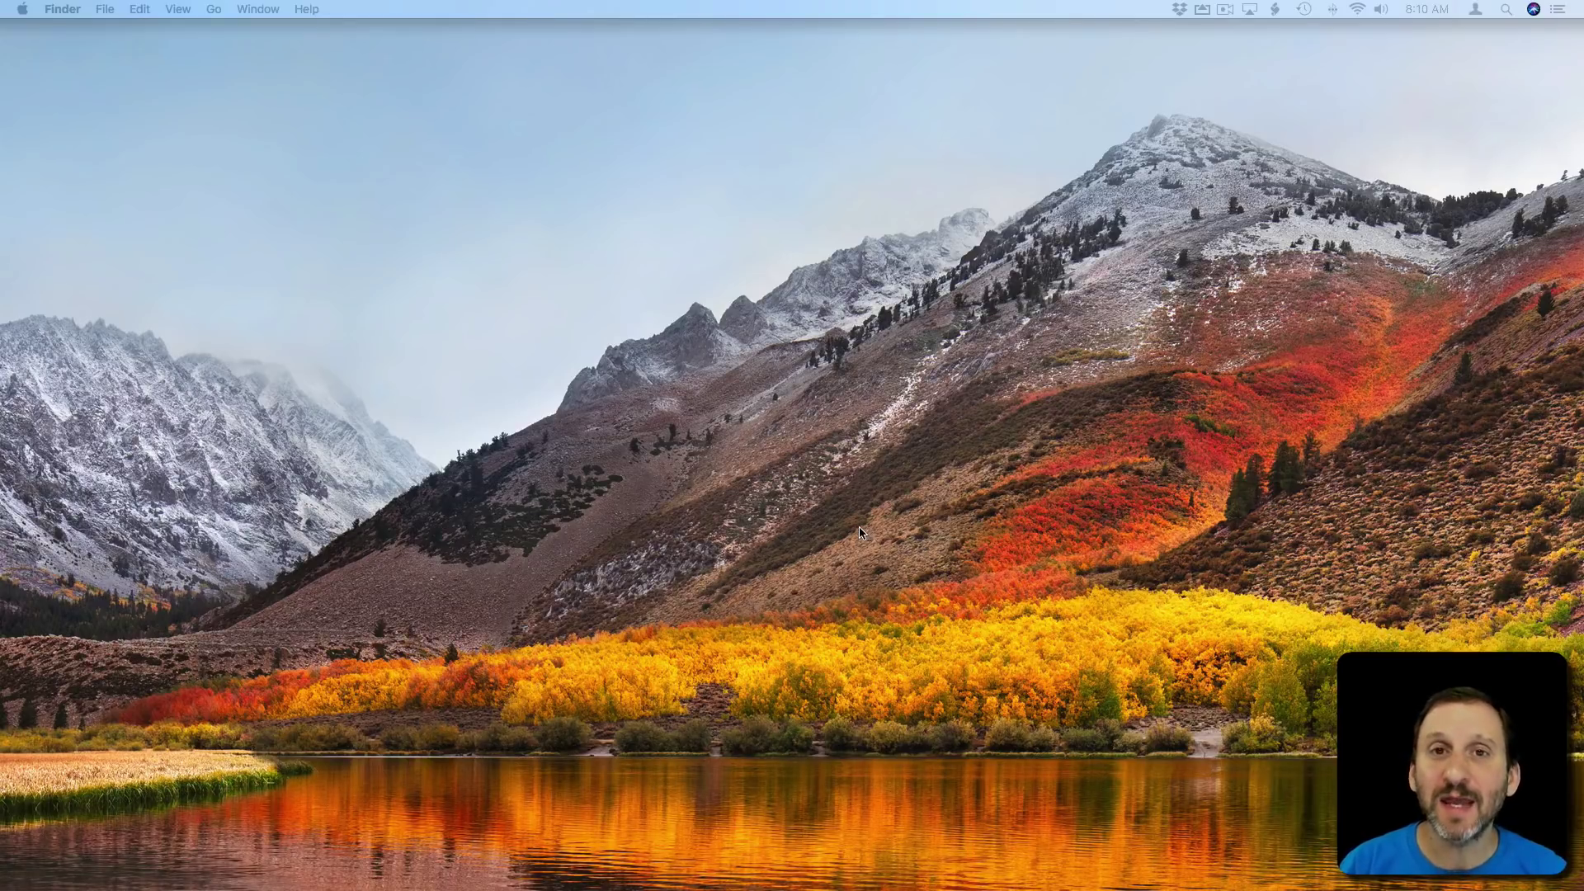
Launch Preview from the Dock, then Option-quit it, discarding Constitution.pdf's window.
{"action": "mouse_move", "coordinate": [1119, 889]}
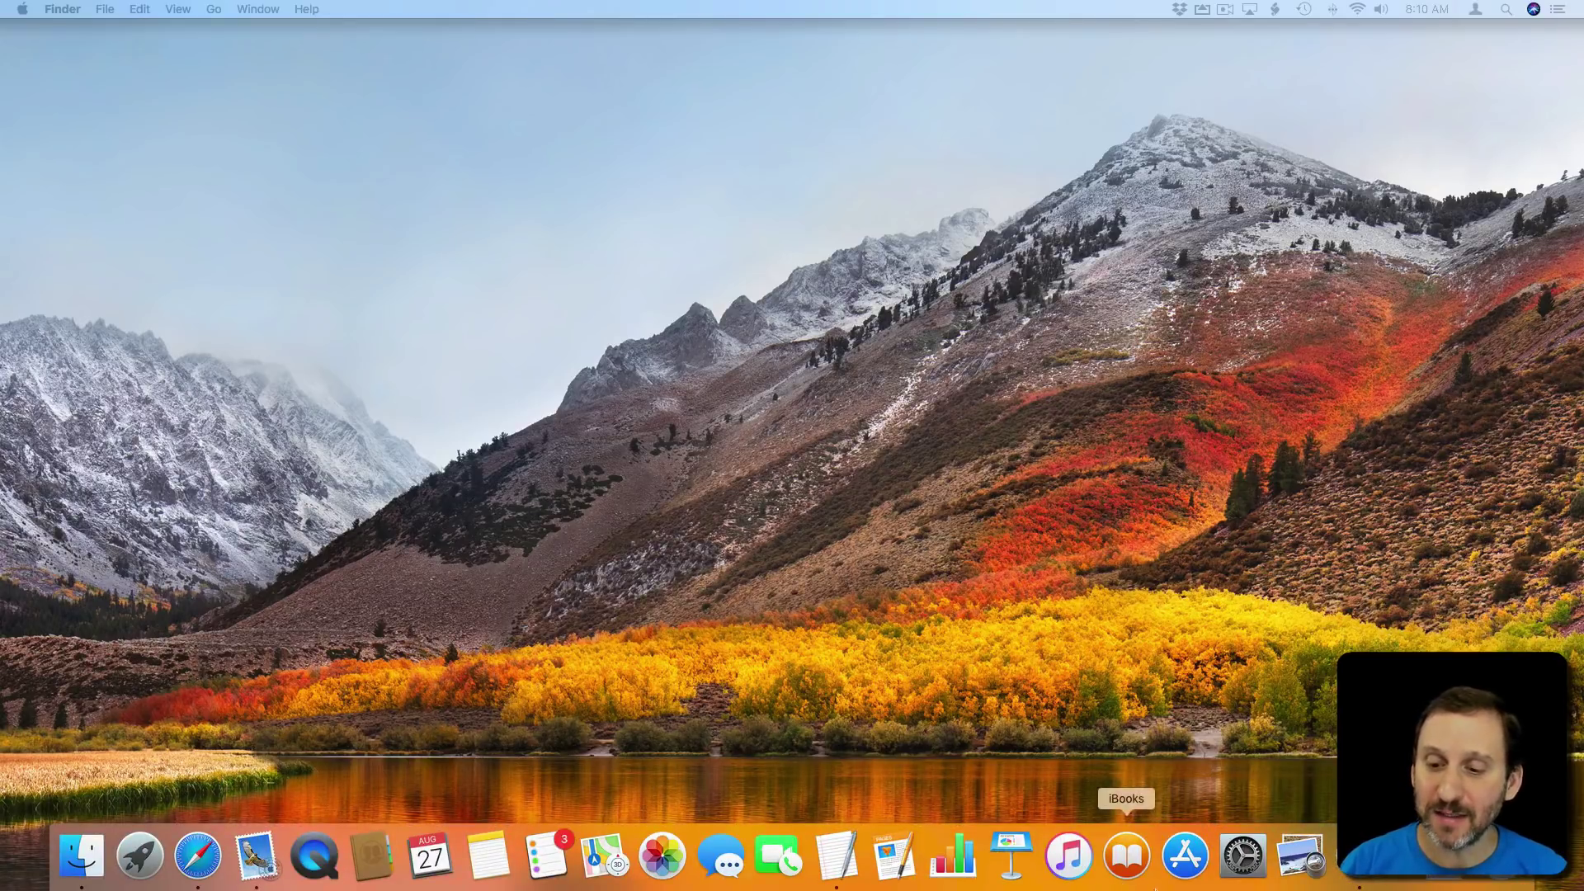
{"action": "left_click", "coordinate": [1292, 866]}
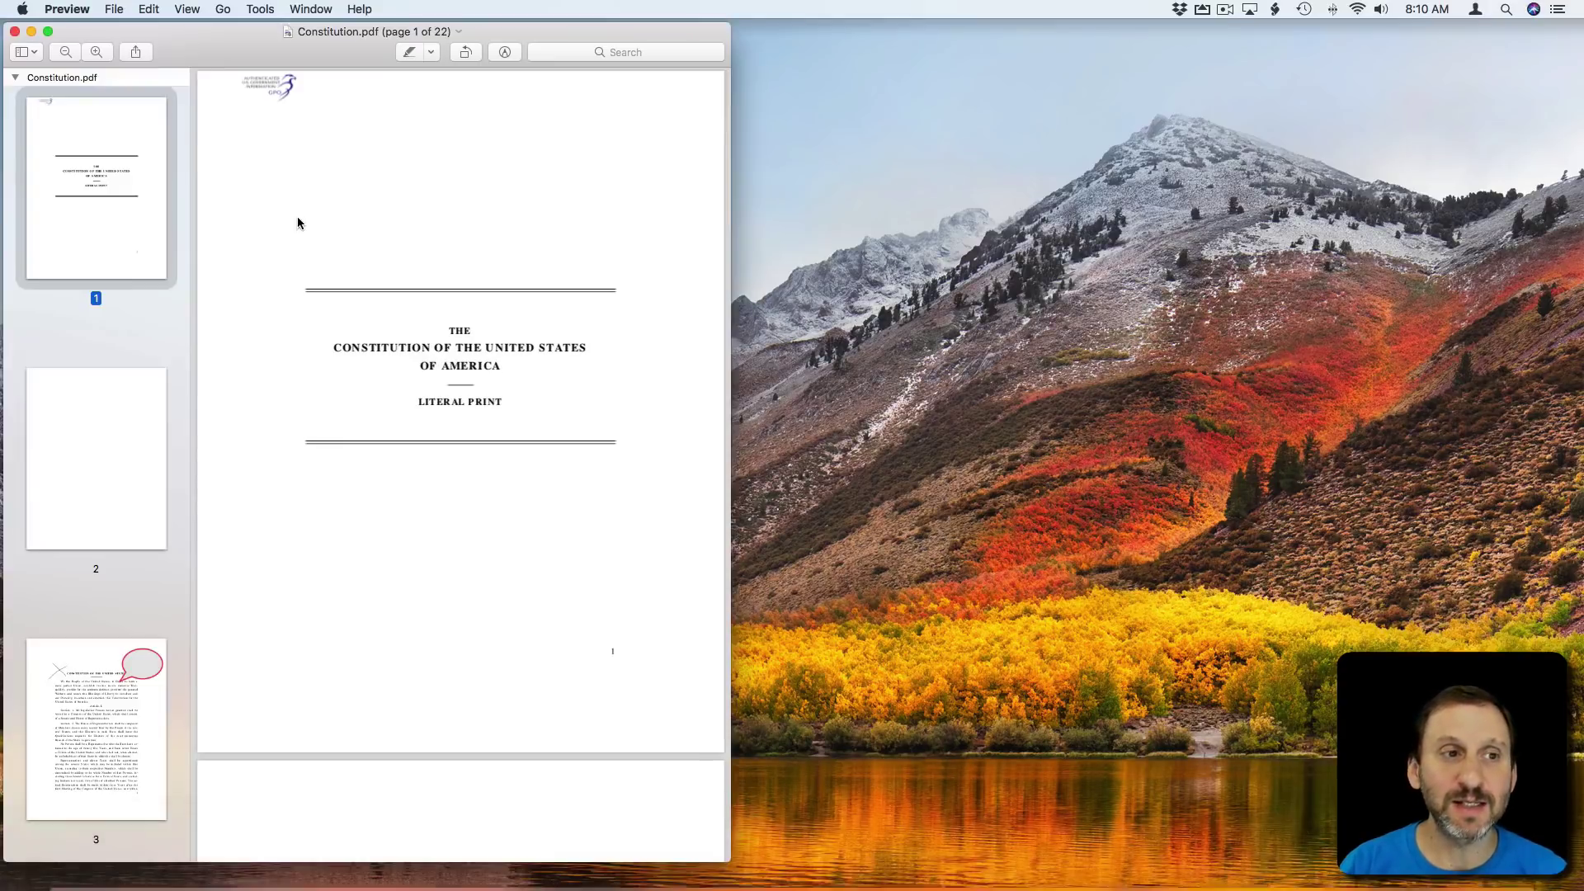
{"action": "left_click", "coordinate": [74, 10]}
{"action": "left_click", "coordinate": [91, 161]}
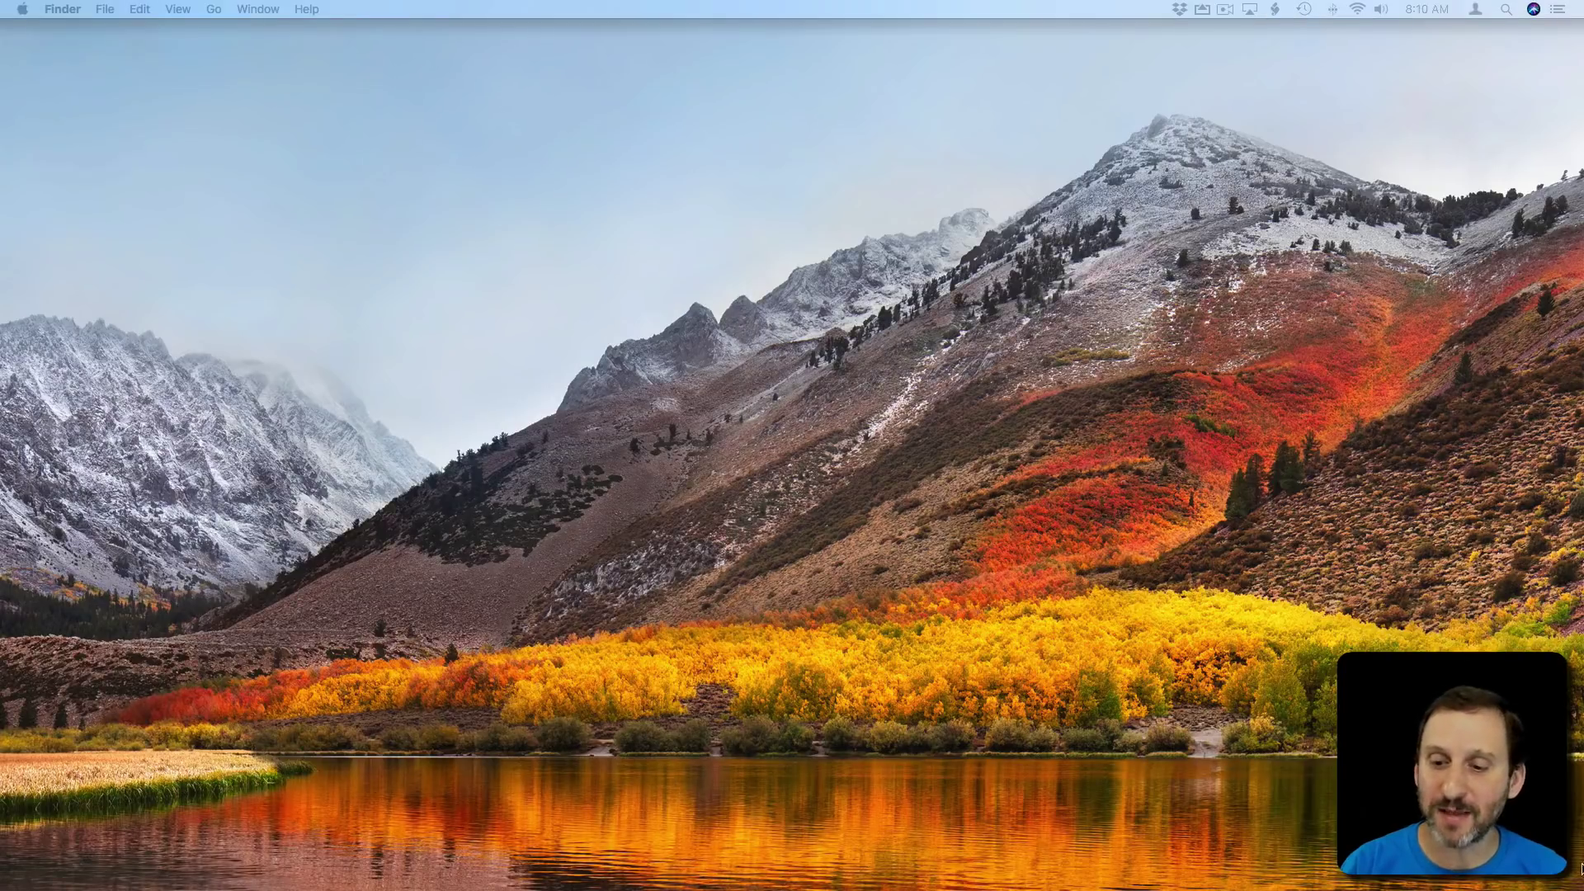
Relaunch Preview from the Dock to an empty file browser, then quit it.
{"action": "mouse_move", "coordinate": [1311, 885]}
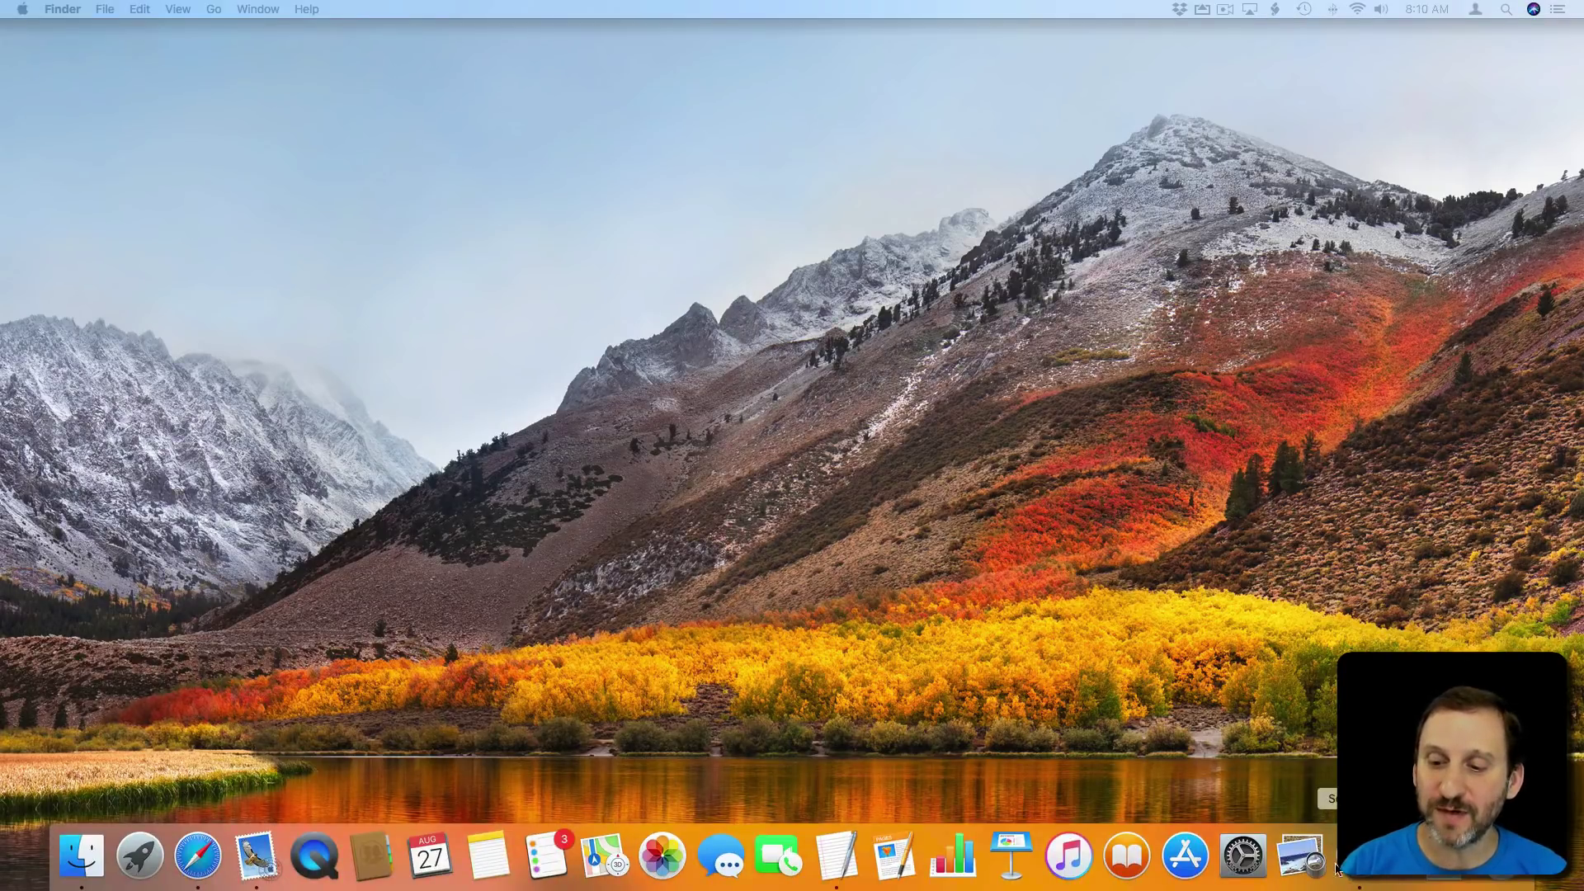
{"action": "left_click", "coordinate": [1311, 866]}
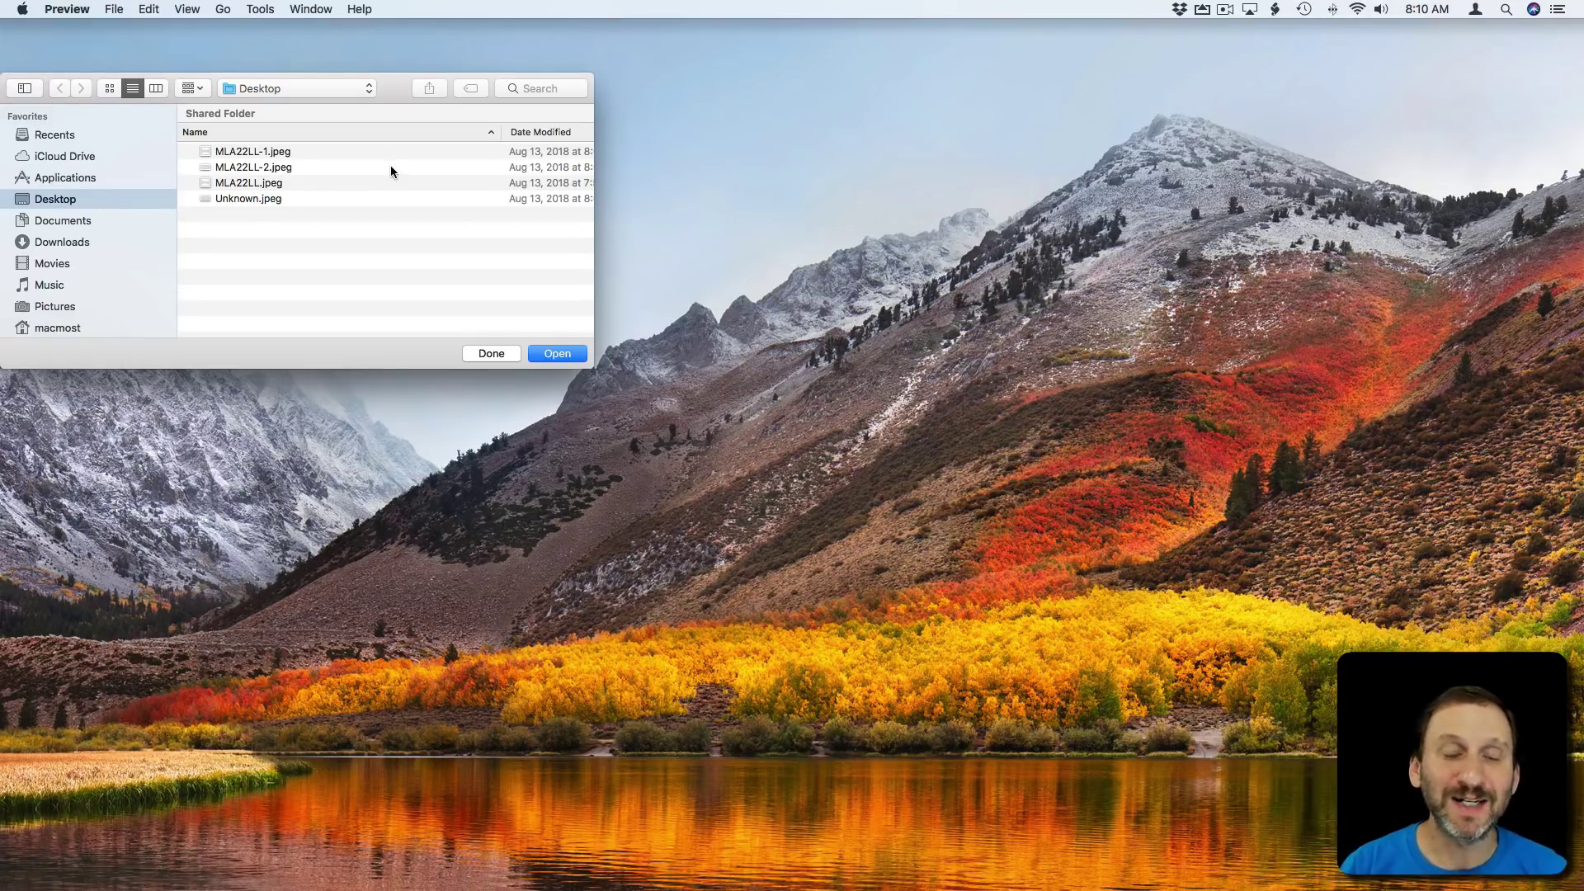
{"action": "key", "text": "super+q"}
Open Wikipedia in Safari, quit, relaunch to see it restored, and quit again.
{"action": "mouse_move", "coordinate": [430, 863]}
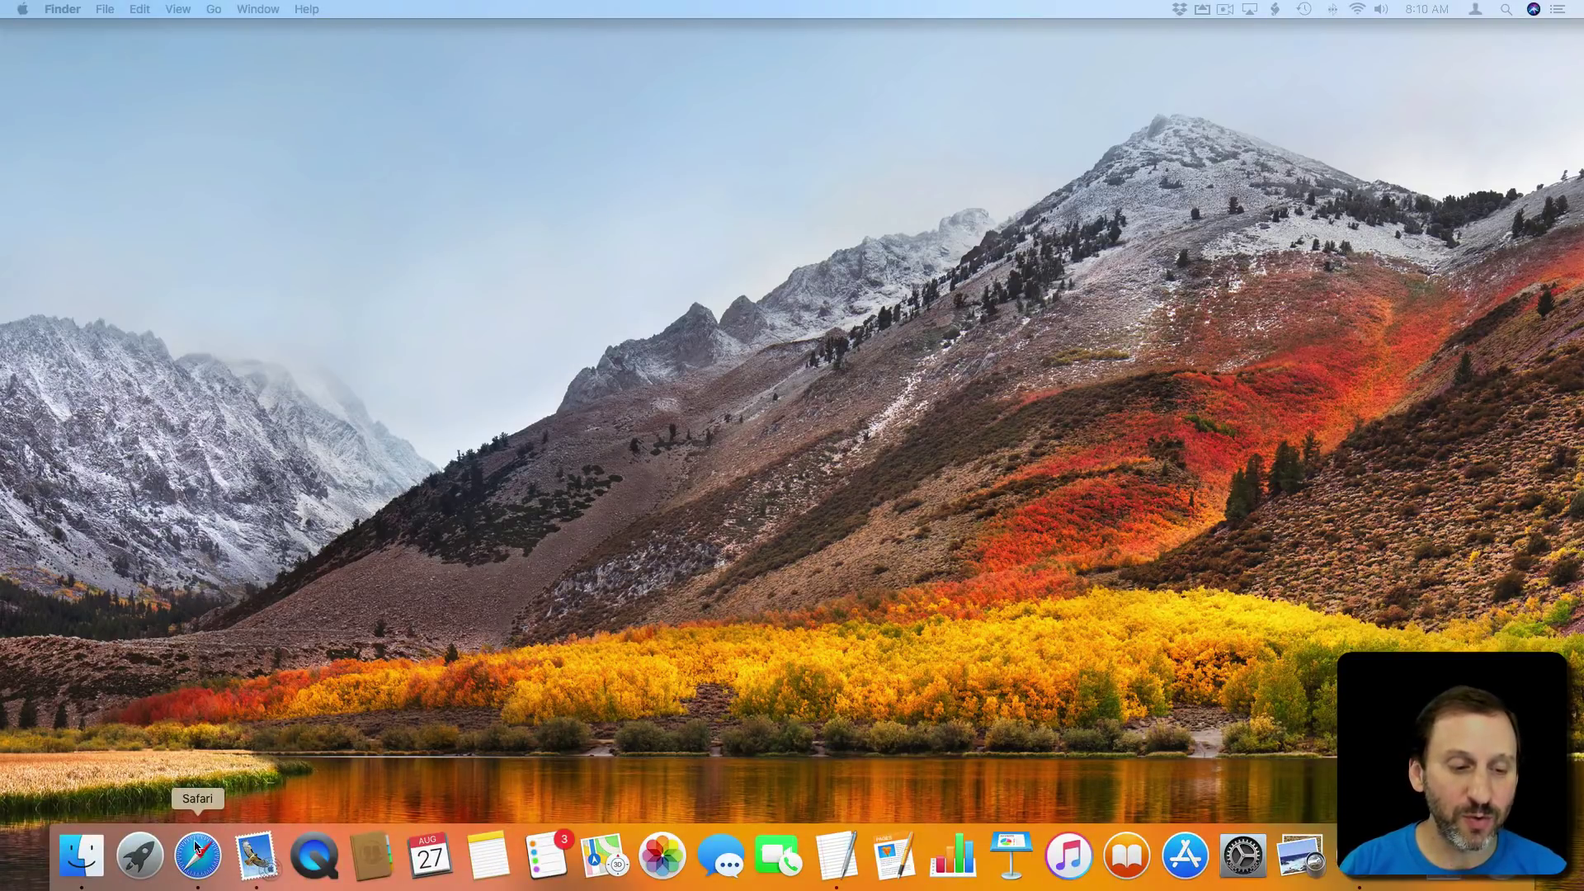
{"action": "left_click", "coordinate": [197, 850]}
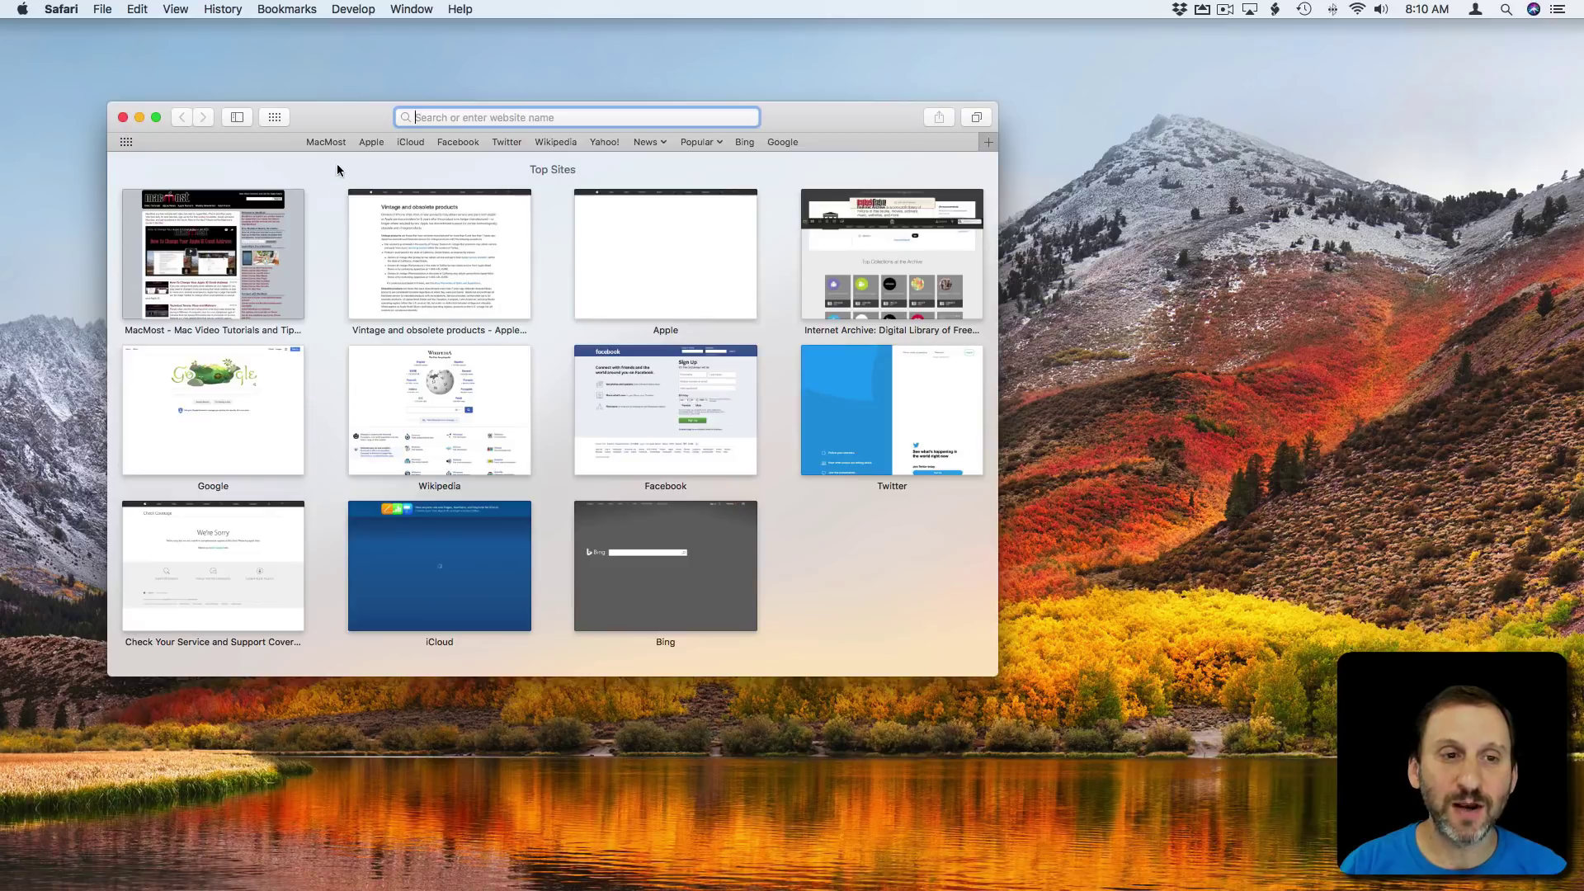
{"action": "type", "text": "wiki"}
{"action": "key", "text": "Return"}
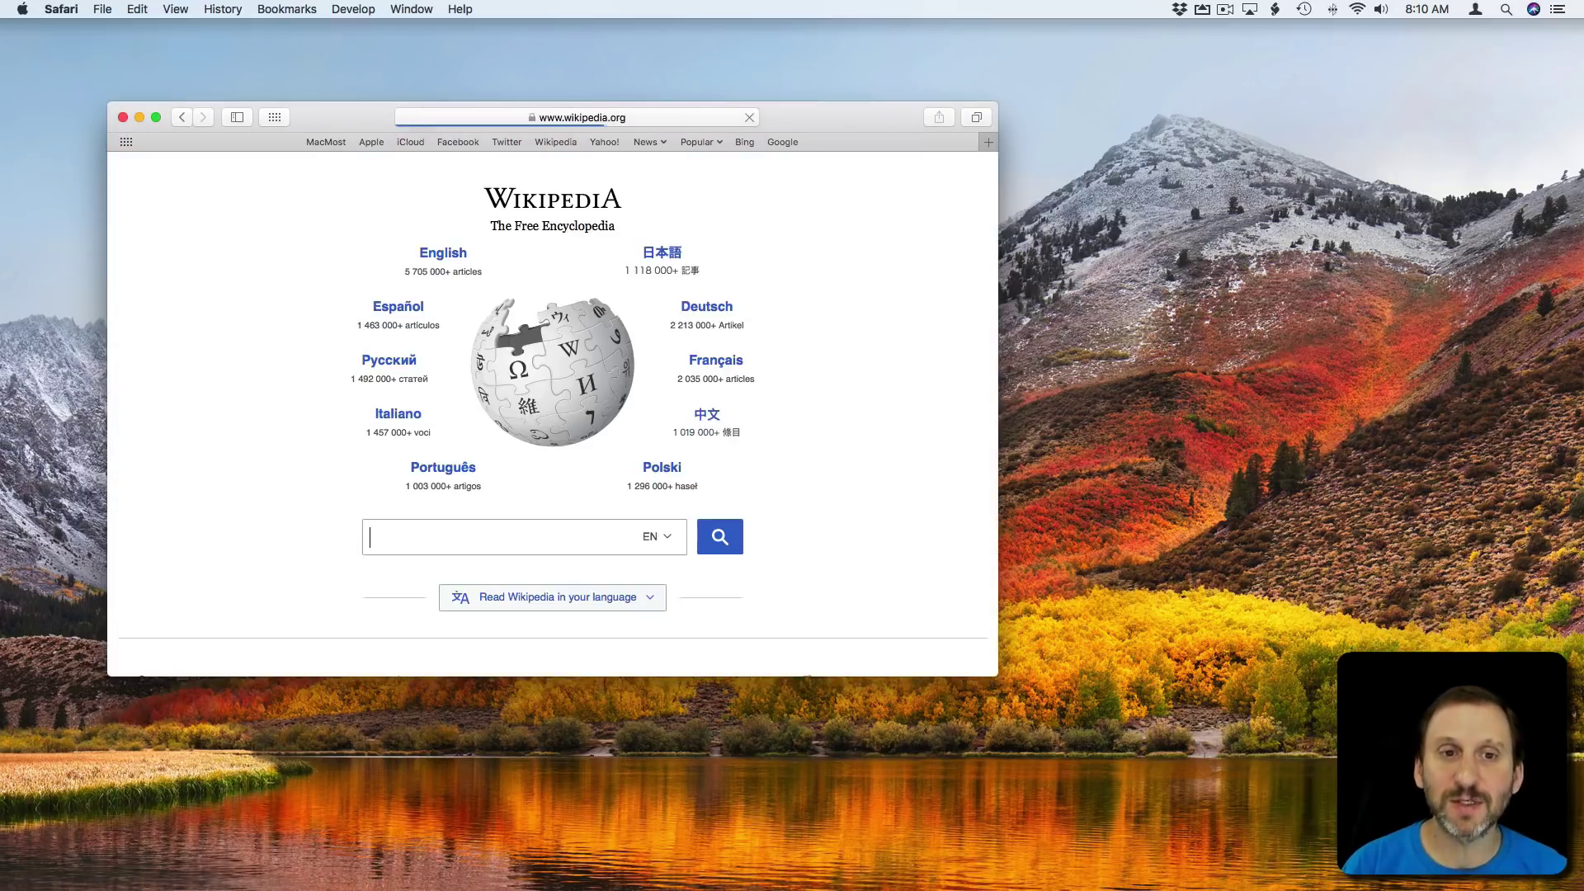
{"action": "key", "text": "super+q"}
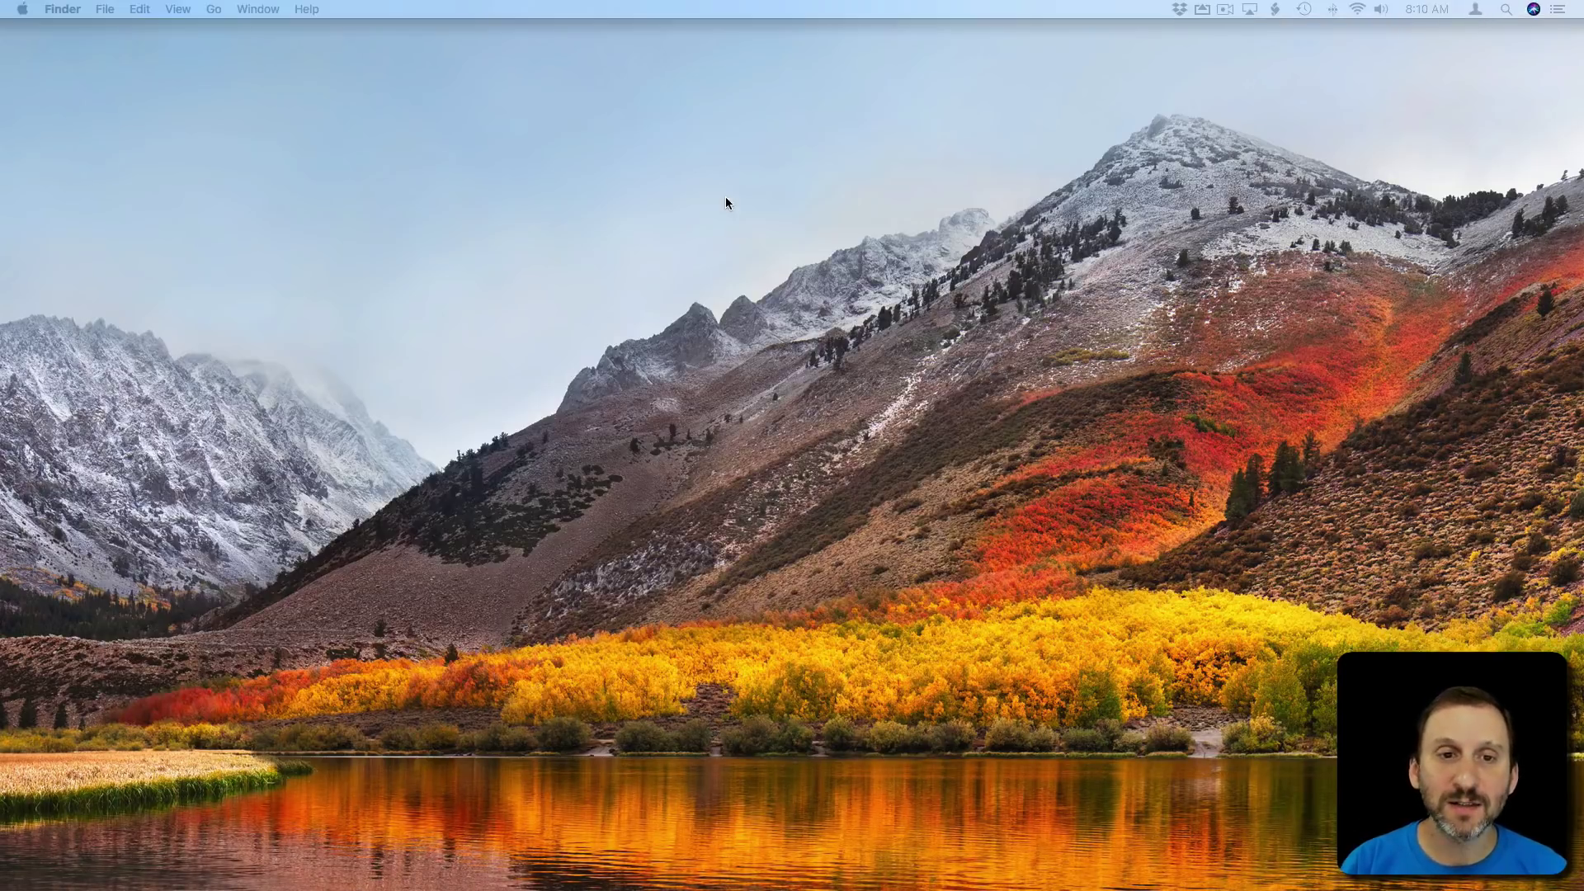
{"action": "left_click", "coordinate": [198, 857]}
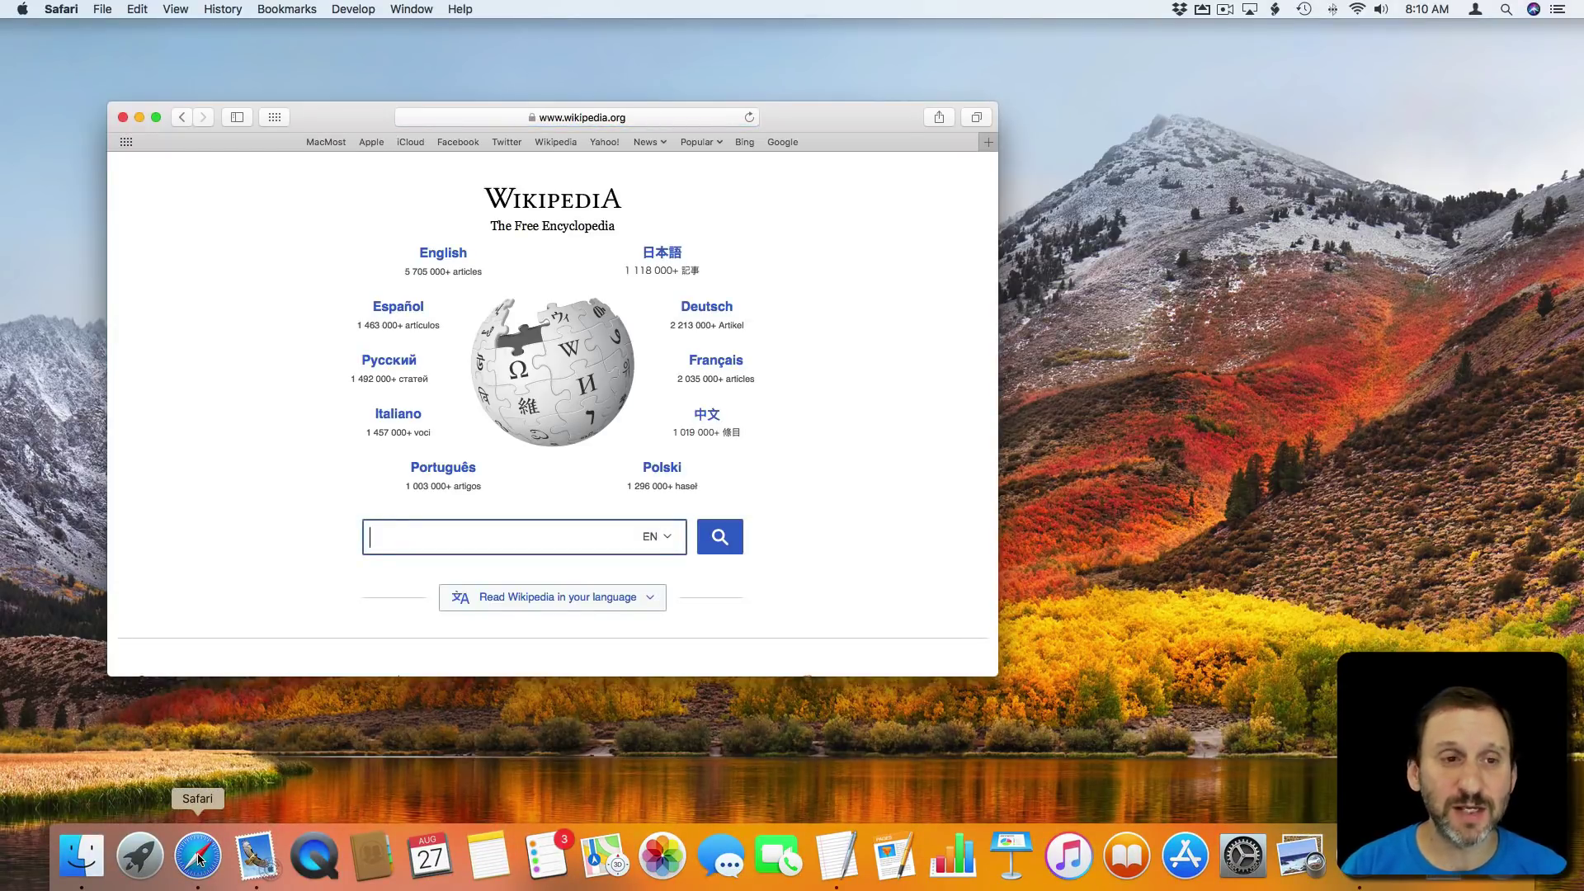
{"action": "key", "text": "super+q"}
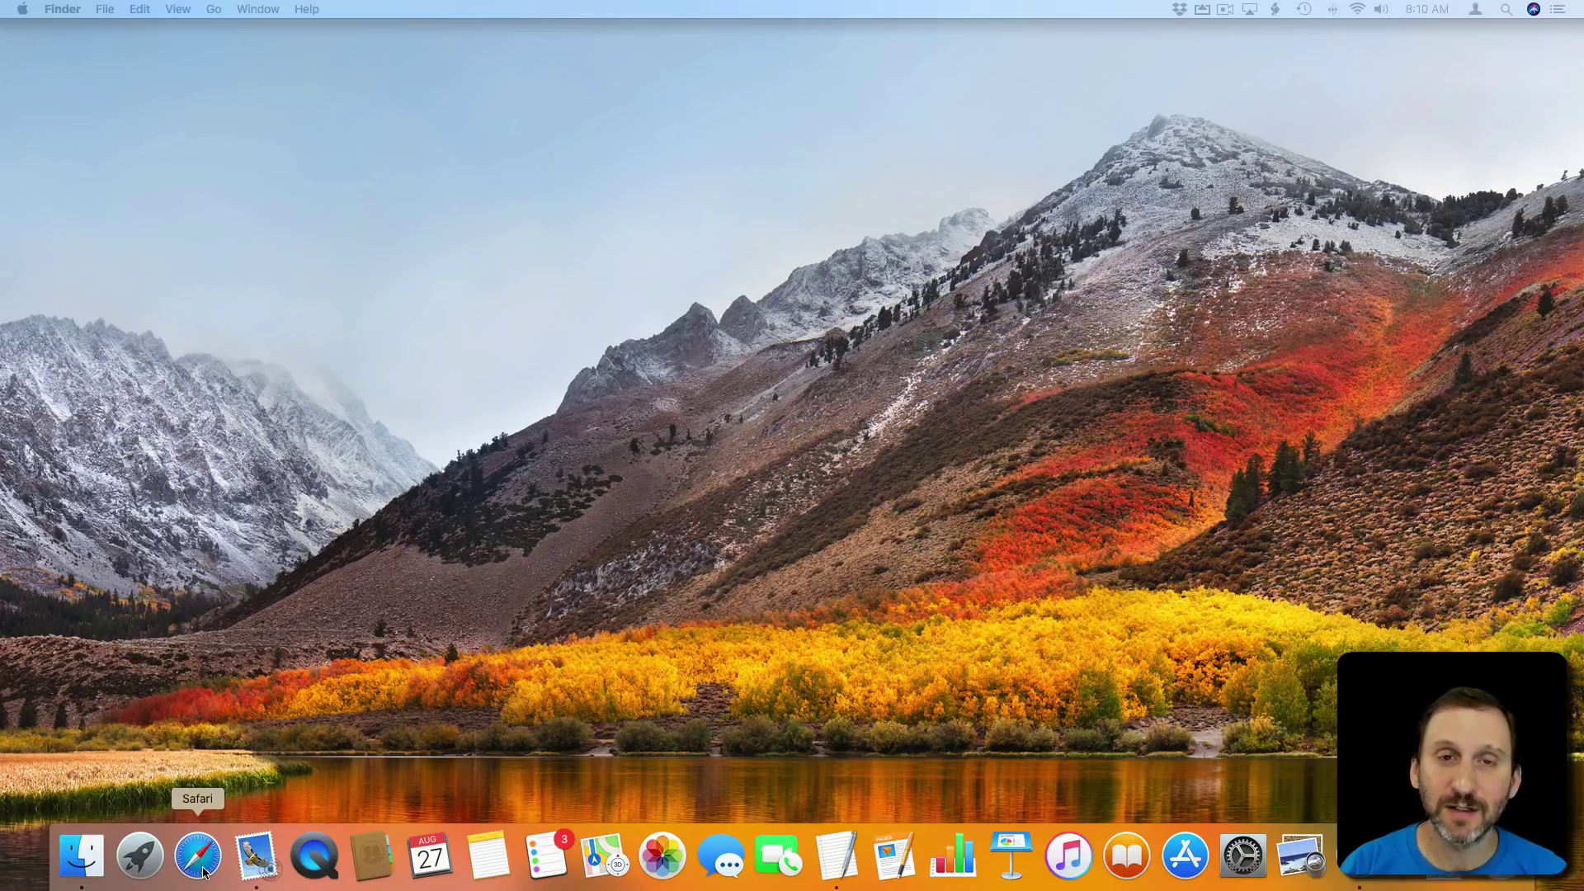
Shift-launch Safari from the Dock so it opens fresh to Top Sites.
{"action": "left_click", "coordinate": [204, 872]}
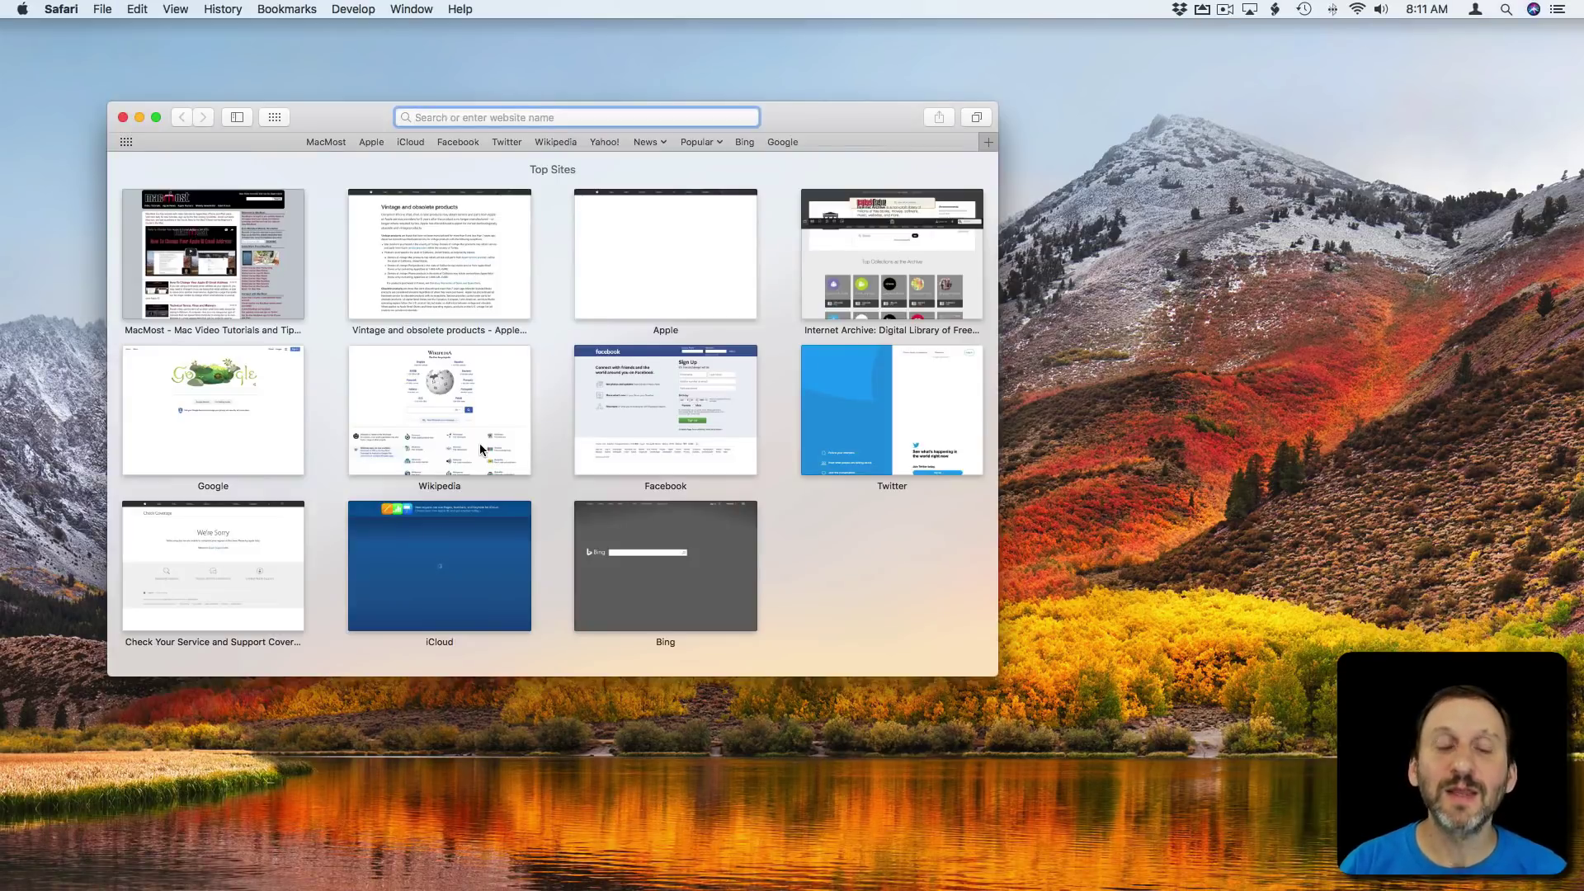
{"action": "mouse_move", "coordinate": [479, 445]}
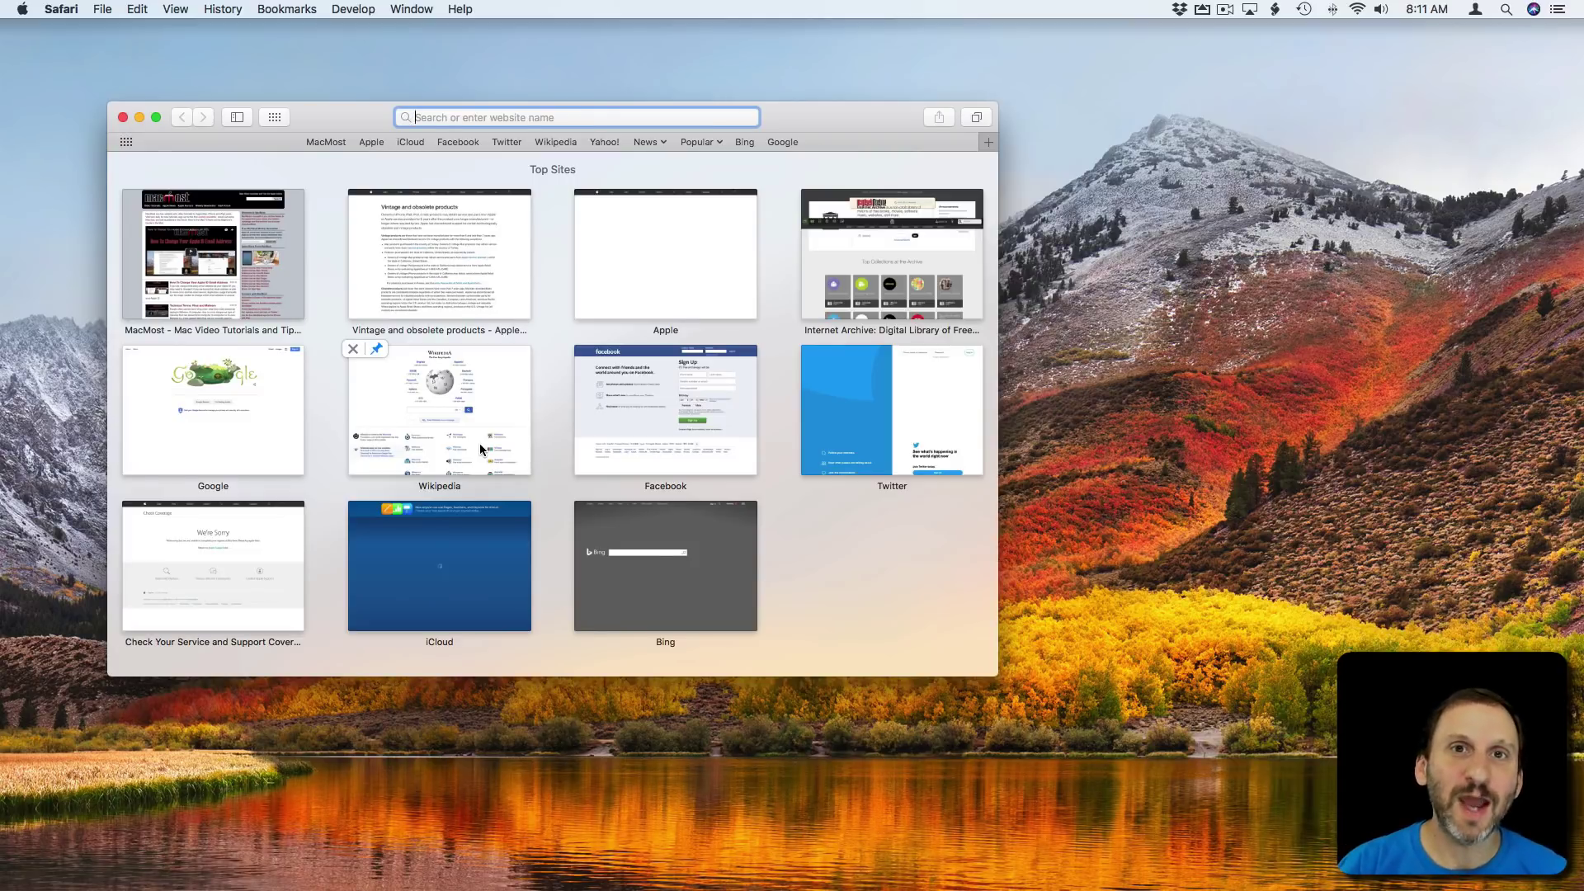
{"action": "mouse_move", "coordinate": [496, 887]}
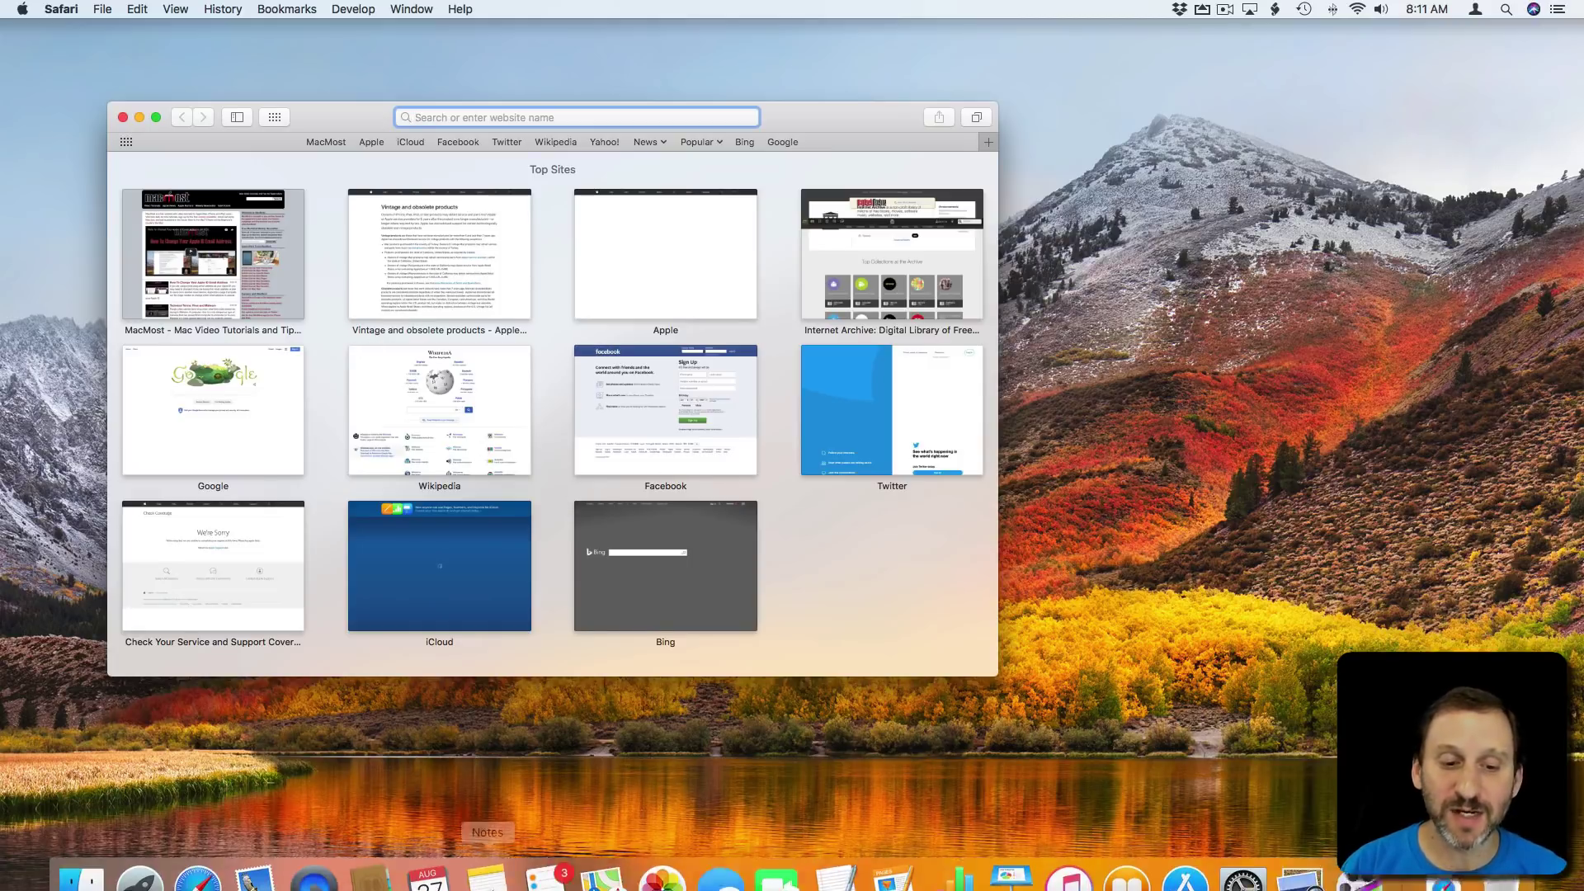